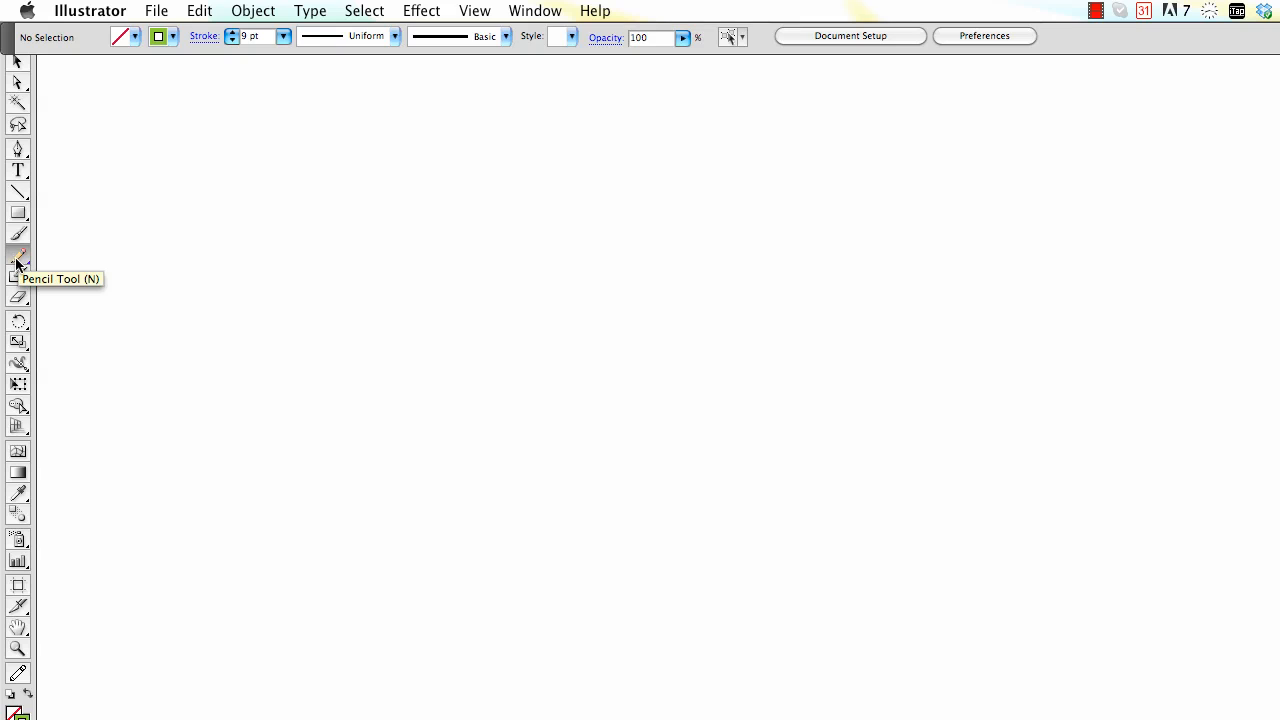
# Draw a closed wavy splat shape about 240 by 177 pt with the Pencil tool, redrawing its rough joint.
pyautogui.click(16, 258)
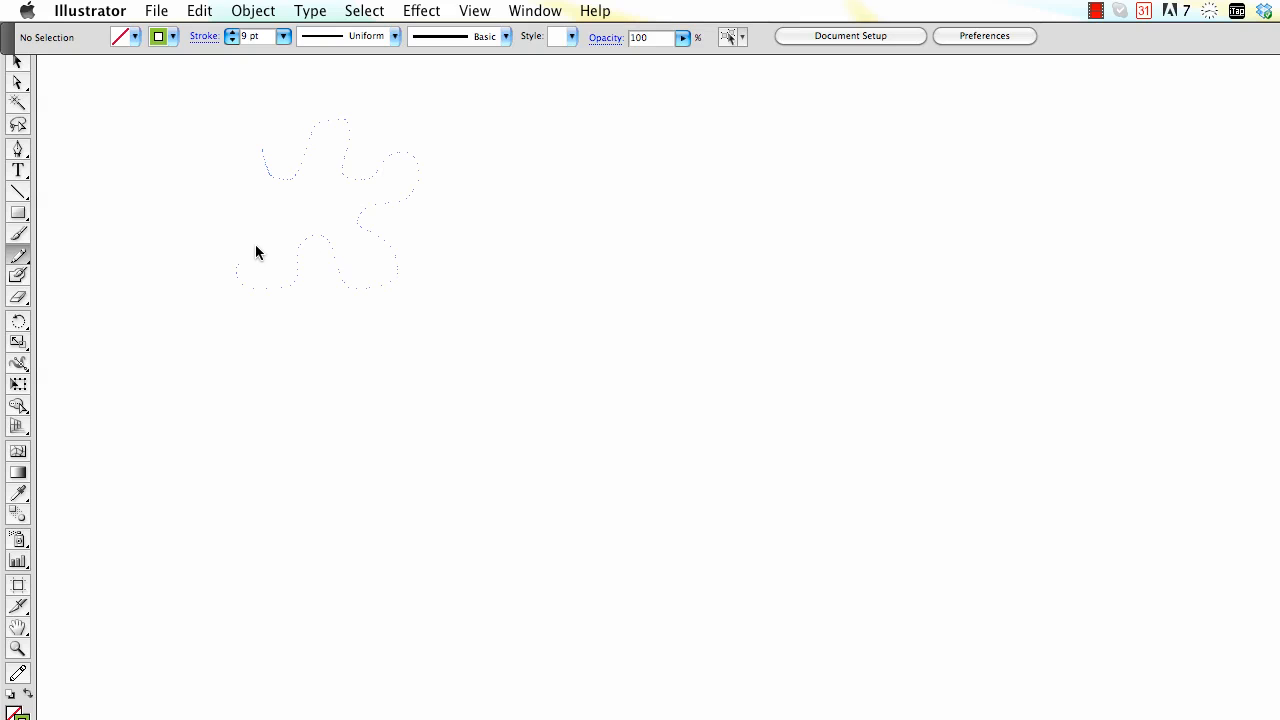
pyautogui.moveTo(263, 128); pyautogui.dragTo(266, 132)
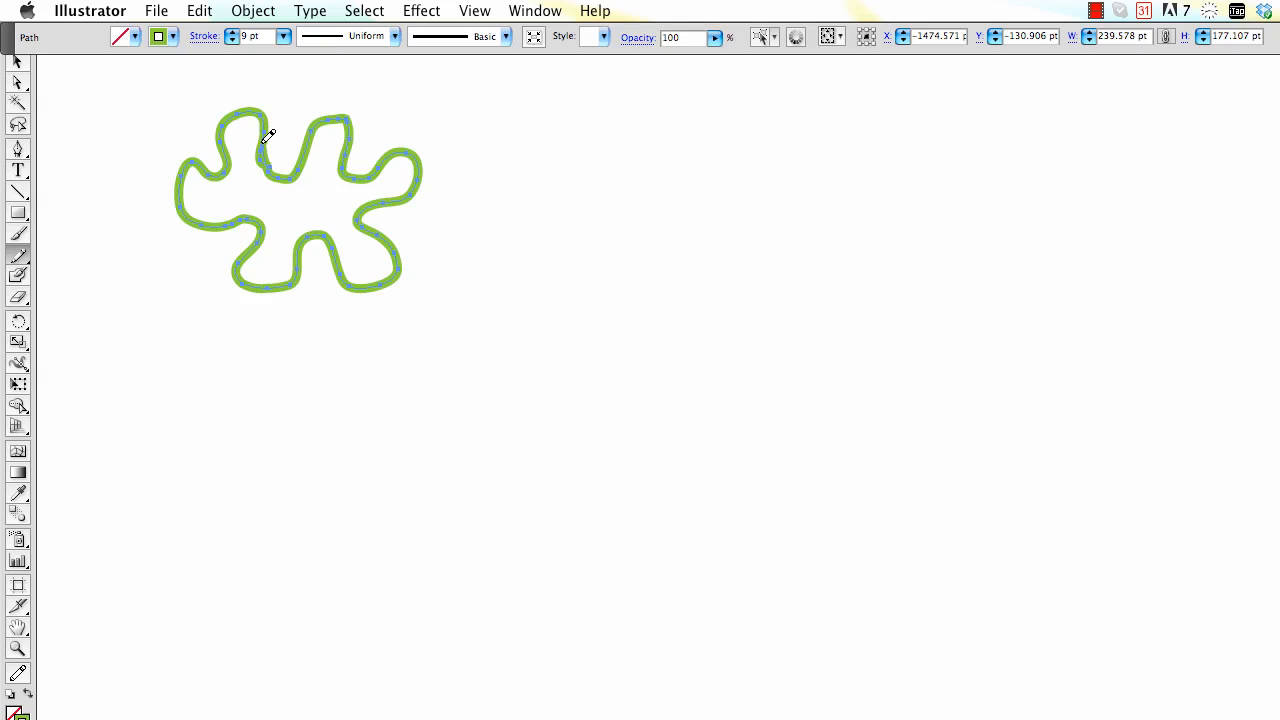
pyautogui.moveTo(263, 143); pyautogui.dragTo(277, 180)
# Set the Pencil tool's smoothness to 100% and draw a looping shape about 181 by 126 pt beside the splat.
pyautogui.doubleClick(16, 259)
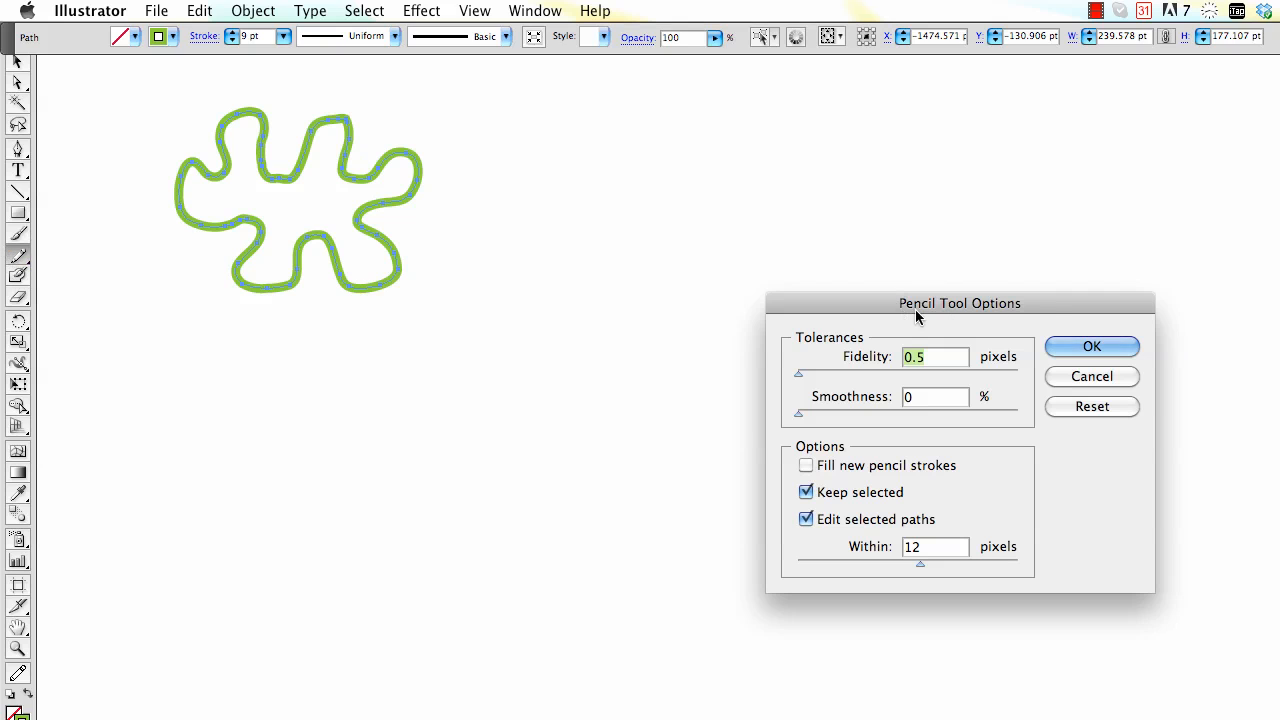
pyautogui.moveTo(989, 305); pyautogui.dragTo(975, 234)
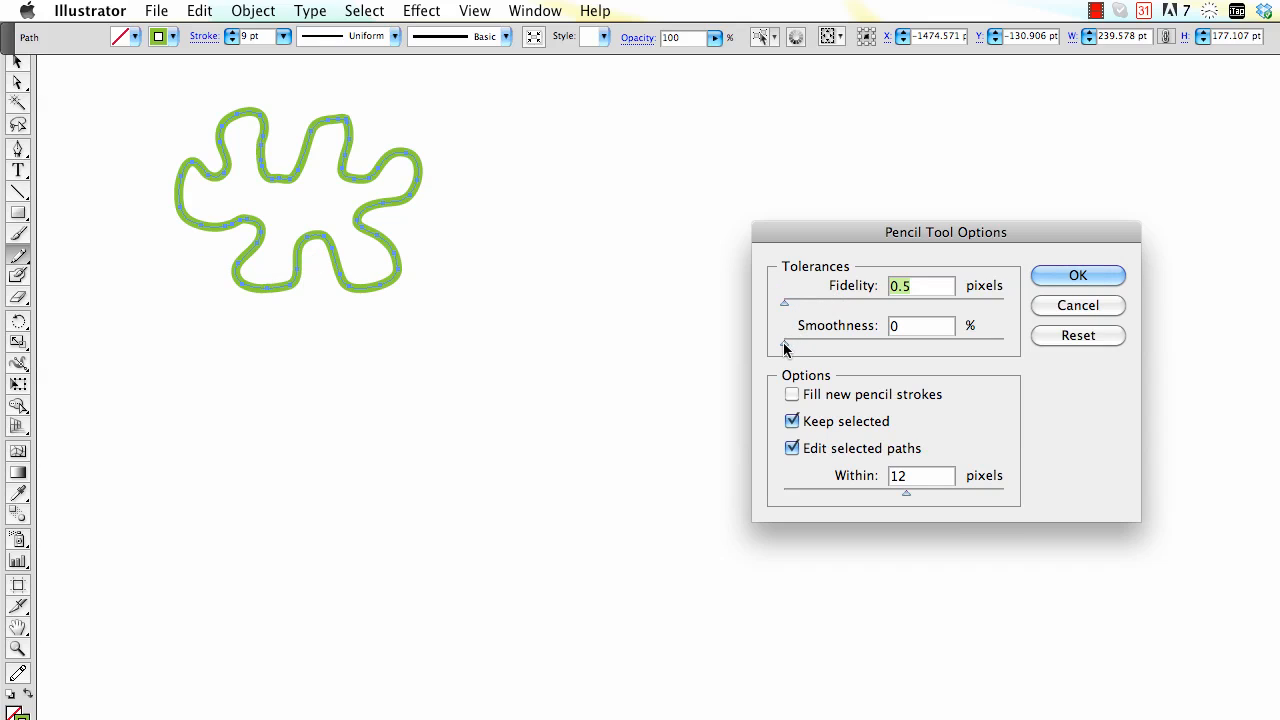
pyautogui.moveTo(786, 345); pyautogui.dragTo(1003, 335)
pyautogui.click(1076, 278)
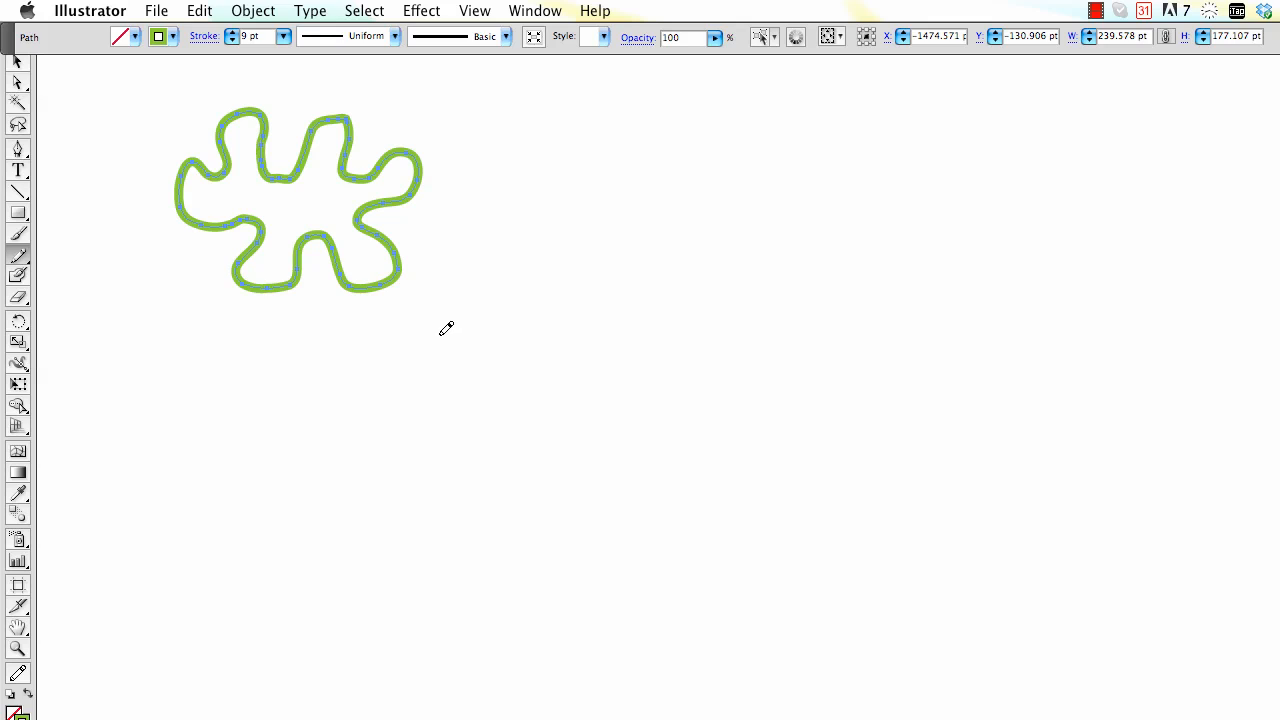
pyautogui.moveTo(571, 152)
pyautogui.mouseDown()
pyautogui.moveTo(575, 182)
pyautogui.moveTo(601, 172)
pyautogui.moveTo(616, 130)
pyautogui.moveTo(637, 170)
pyautogui.moveTo(711, 155)
pyautogui.mouseUp()
pyautogui.moveTo(514, 179)
pyautogui.mouseDown()
pyautogui.moveTo(548, 174)
pyautogui.moveTo(549, 136)
pyautogui.moveTo(575, 145)
pyautogui.moveTo(587, 187)
pyautogui.mouseUp()
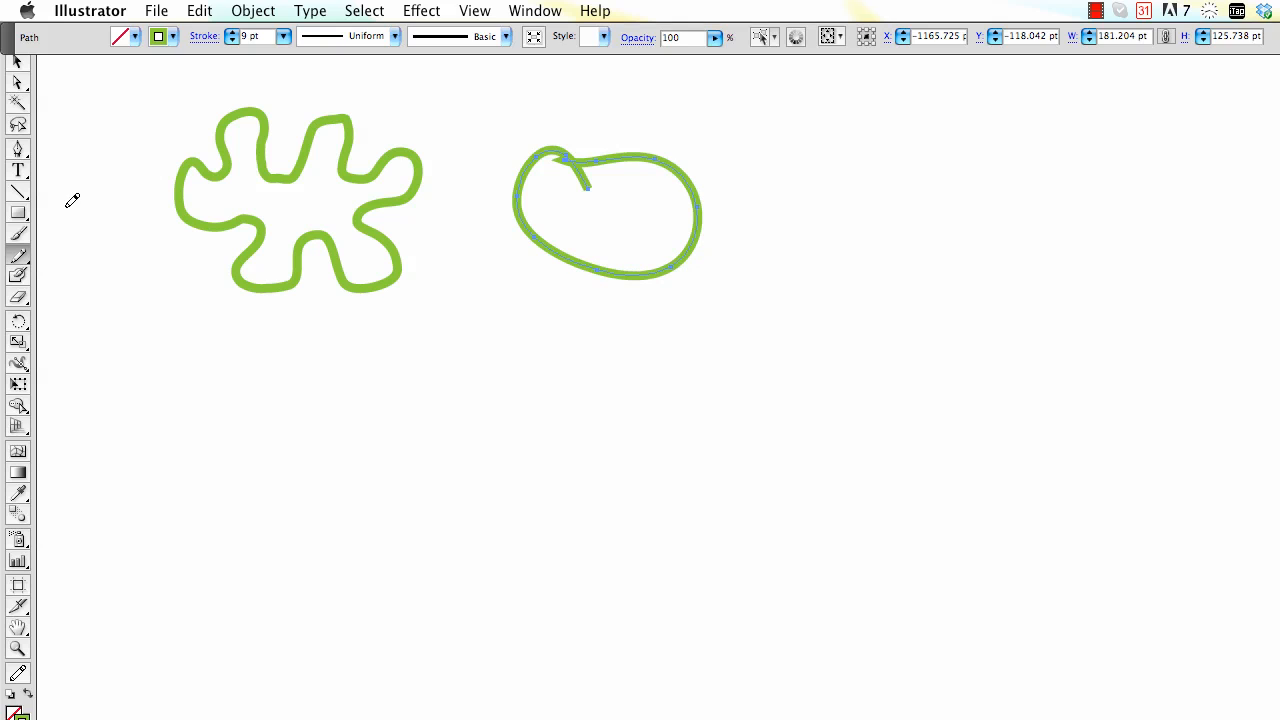
# Set the Pencil tool's smoothness to 46%.
pyautogui.doubleClick(18, 255)
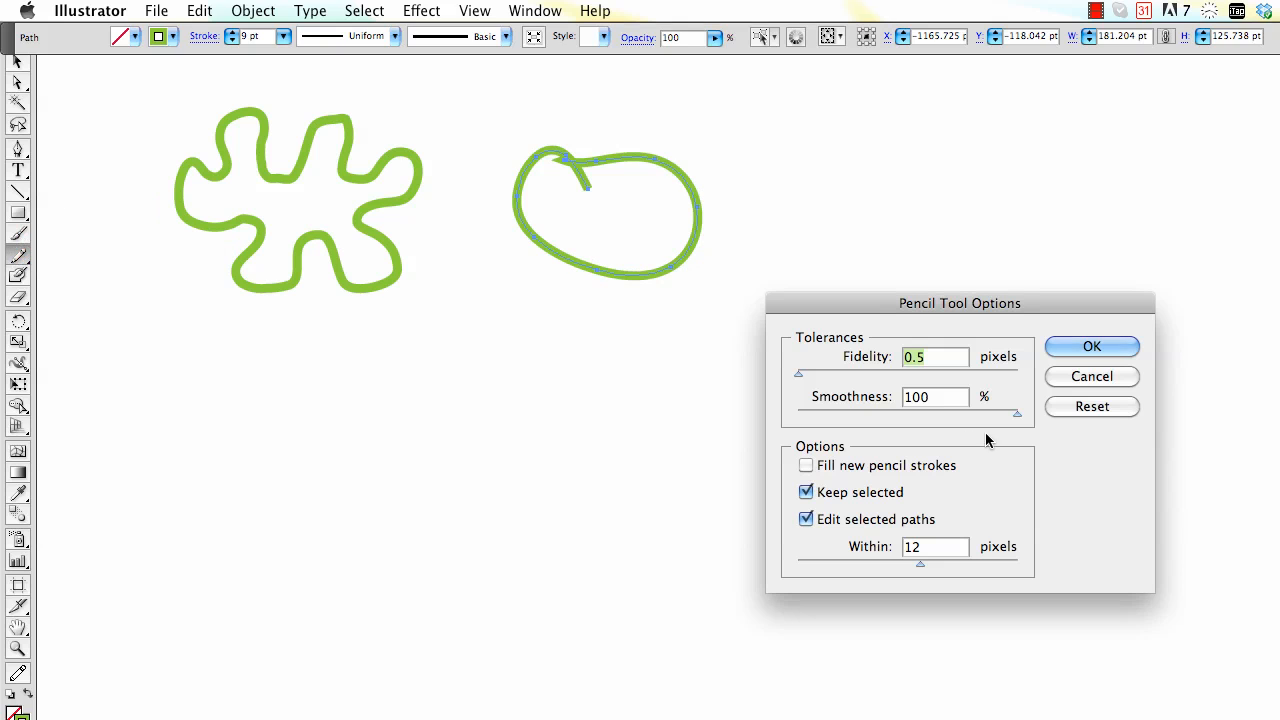
pyautogui.moveTo(1016, 411); pyautogui.dragTo(935, 401)
pyautogui.click(1072, 345)
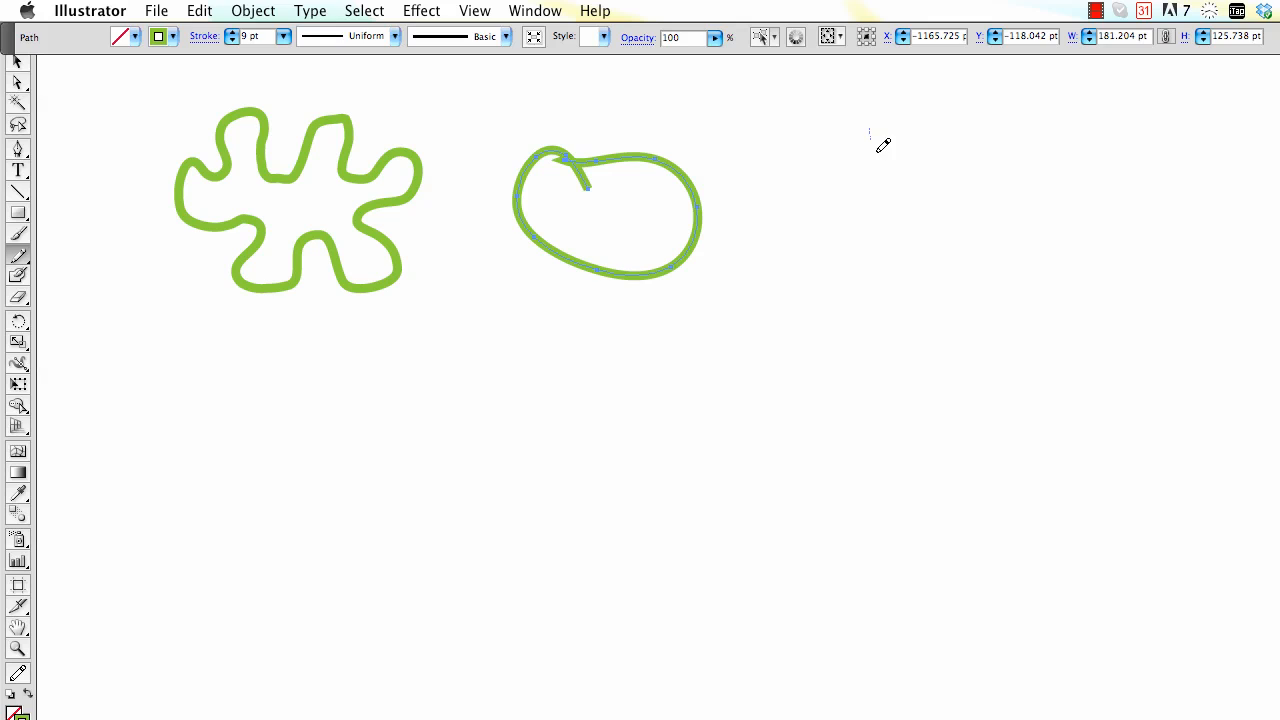
# Draw a closed many-lobed splat about 285 by 227 pt to the right of the rounded shape with the Pencil tool.
pyautogui.moveTo(883, 146)
pyautogui.mouseDown()
pyautogui.moveTo(914, 158)
pyautogui.moveTo(947, 116)
pyautogui.mouseUp()
pyautogui.moveTo(999, 198)
pyautogui.mouseDown()
pyautogui.moveTo(1044, 252)
pyautogui.moveTo(980, 243)
pyautogui.moveTo(1014, 302)
pyautogui.moveTo(943, 233)
pyautogui.mouseUp()
pyautogui.moveTo(814, 234)
pyautogui.mouseDown()
pyautogui.moveTo(791, 195)
pyautogui.moveTo(848, 189)
pyautogui.mouseUp()
pyautogui.moveTo(804, 100)
pyautogui.mouseDown()
pyautogui.moveTo(822, 136)
pyautogui.moveTo(867, 93)
pyautogui.moveTo(870, 137)
pyautogui.moveTo(956, 157)
pyautogui.moveTo(864, 119)
pyautogui.moveTo(908, 162)
pyautogui.mouseUp()
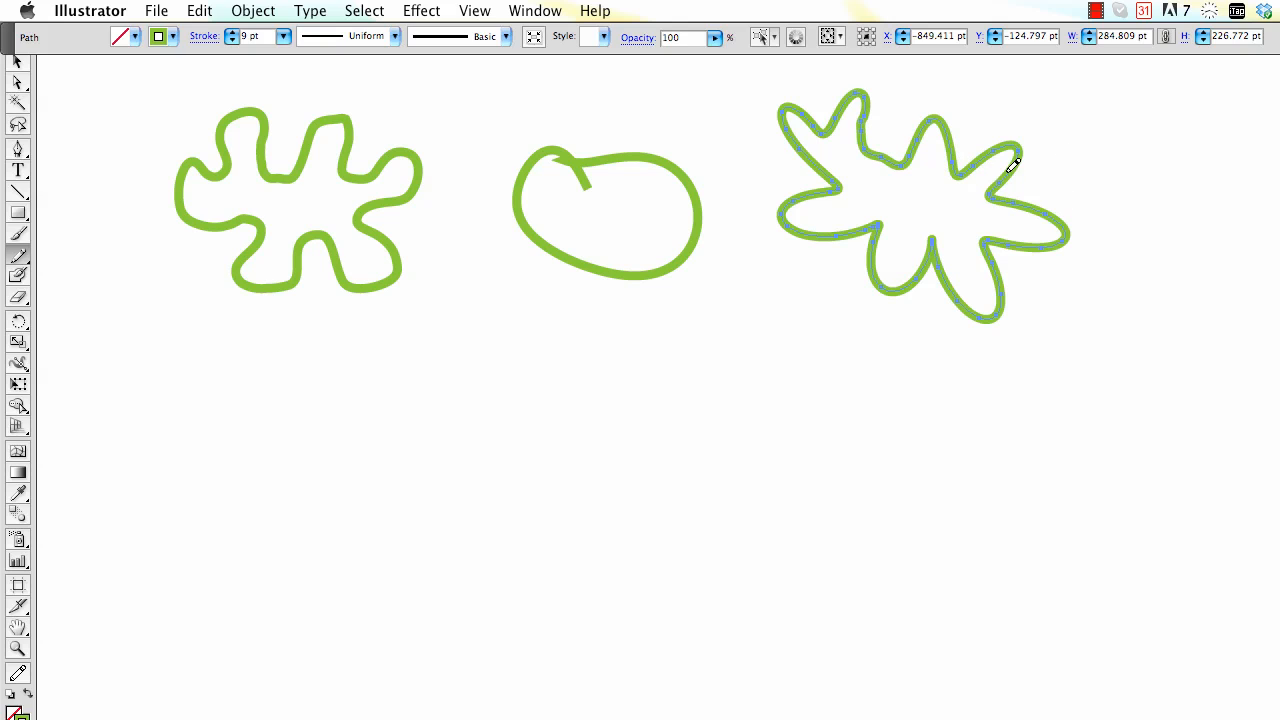
pyautogui.press('super')
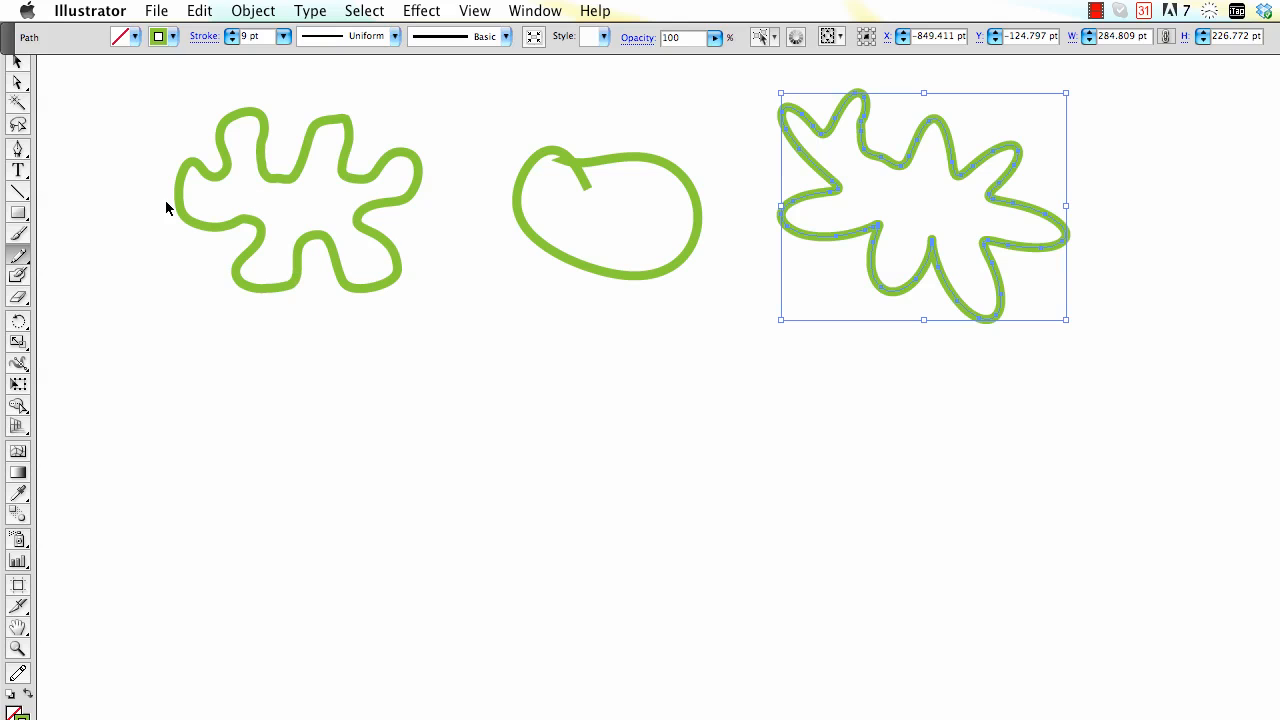
# Set the Pencil tool's smoothness to 0% and its fidelity to 20 pixels.
pyautogui.doubleClick(17, 257)
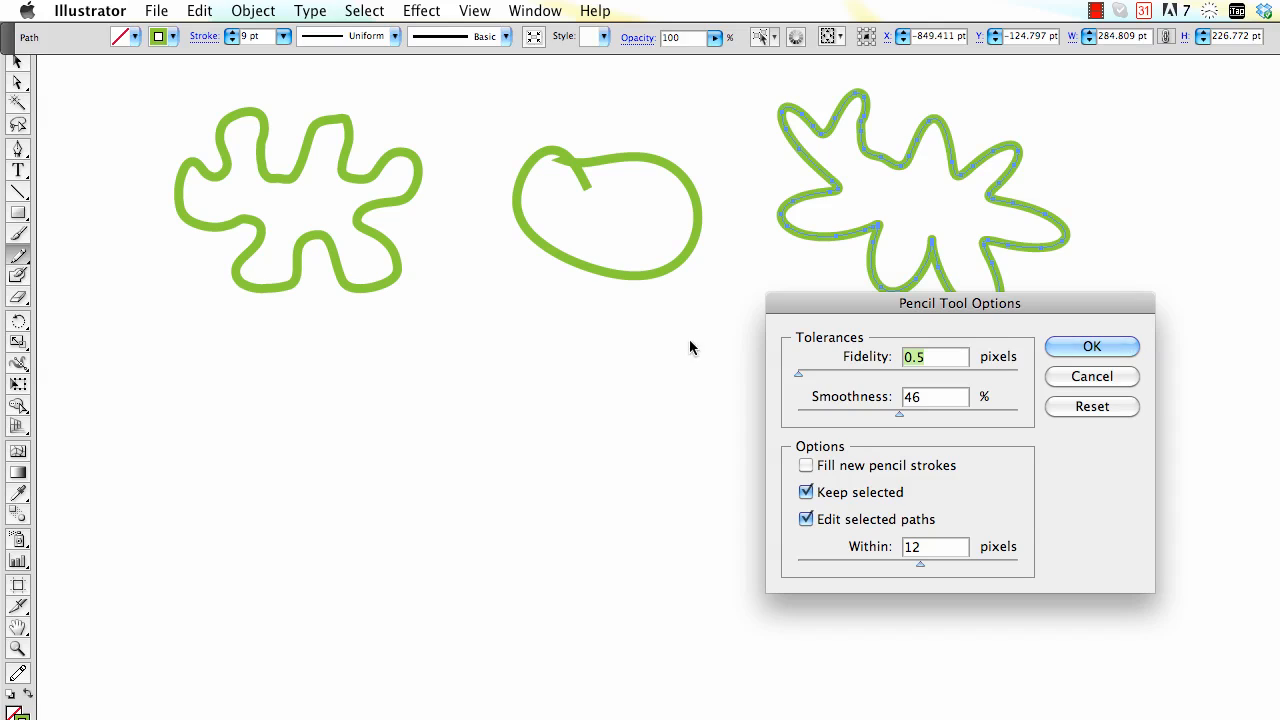
pyautogui.moveTo(898, 414); pyautogui.dragTo(792, 410)
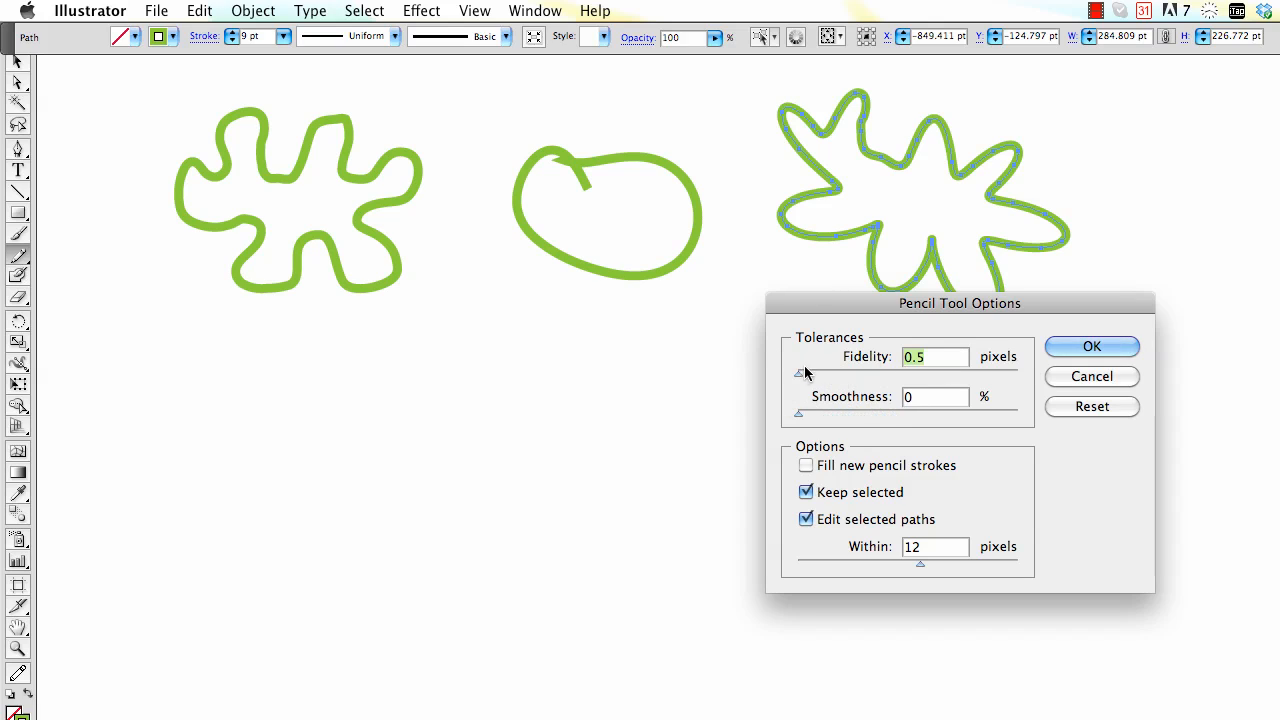
pyautogui.moveTo(801, 374); pyautogui.dragTo(934, 380)
pyautogui.click(1093, 348)
# Draw a closed splat about 225 by 196 pt below the first shape with the Pencil tool.
pyautogui.moveTo(334, 397); pyautogui.dragTo(331, 380)
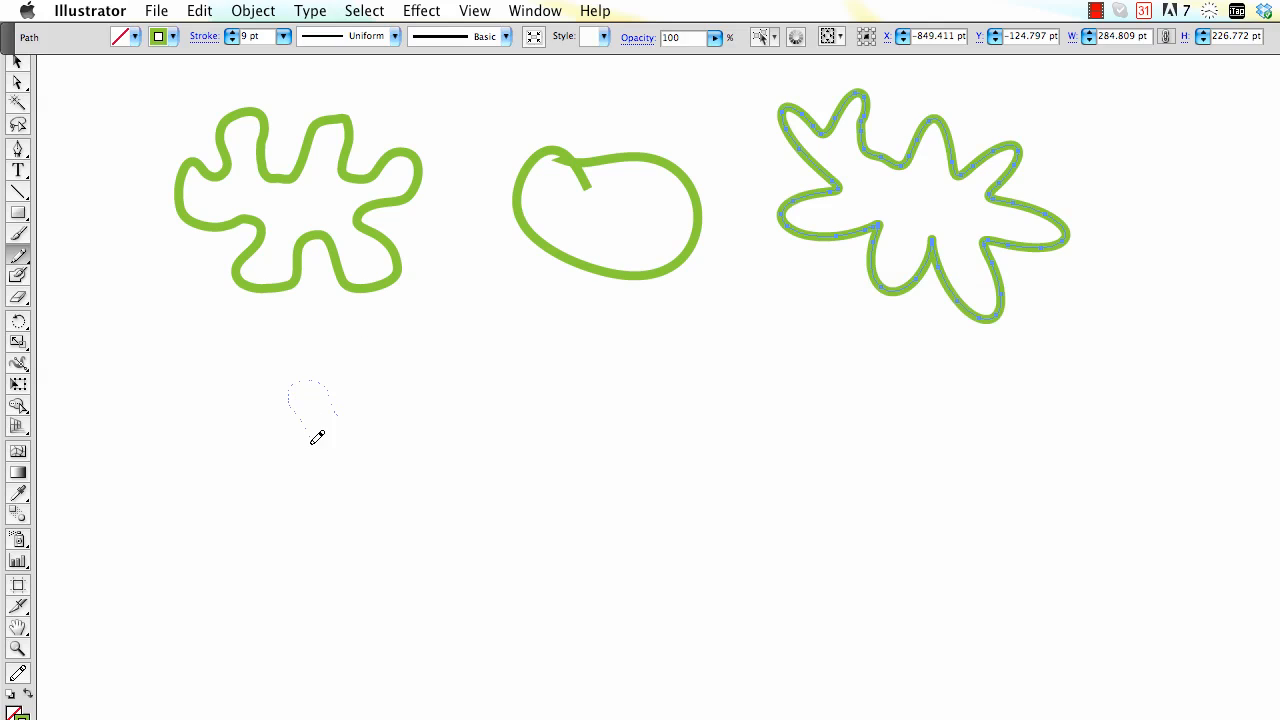
pyautogui.moveTo(317, 437)
pyautogui.mouseDown()
pyautogui.moveTo(265, 444)
pyautogui.moveTo(256, 476)
pyautogui.moveTo(294, 479)
pyautogui.moveTo(279, 527)
pyautogui.mouseUp()
pyautogui.moveTo(406, 511)
pyautogui.mouseDown()
pyautogui.moveTo(406, 478)
pyautogui.moveTo(449, 512)
pyautogui.moveTo(453, 462)
pyautogui.moveTo(406, 435)
pyautogui.moveTo(453, 409)
pyautogui.moveTo(423, 373)
pyautogui.moveTo(393, 393)
pyautogui.moveTo(385, 357)
pyautogui.moveTo(345, 393)
pyautogui.mouseUp()
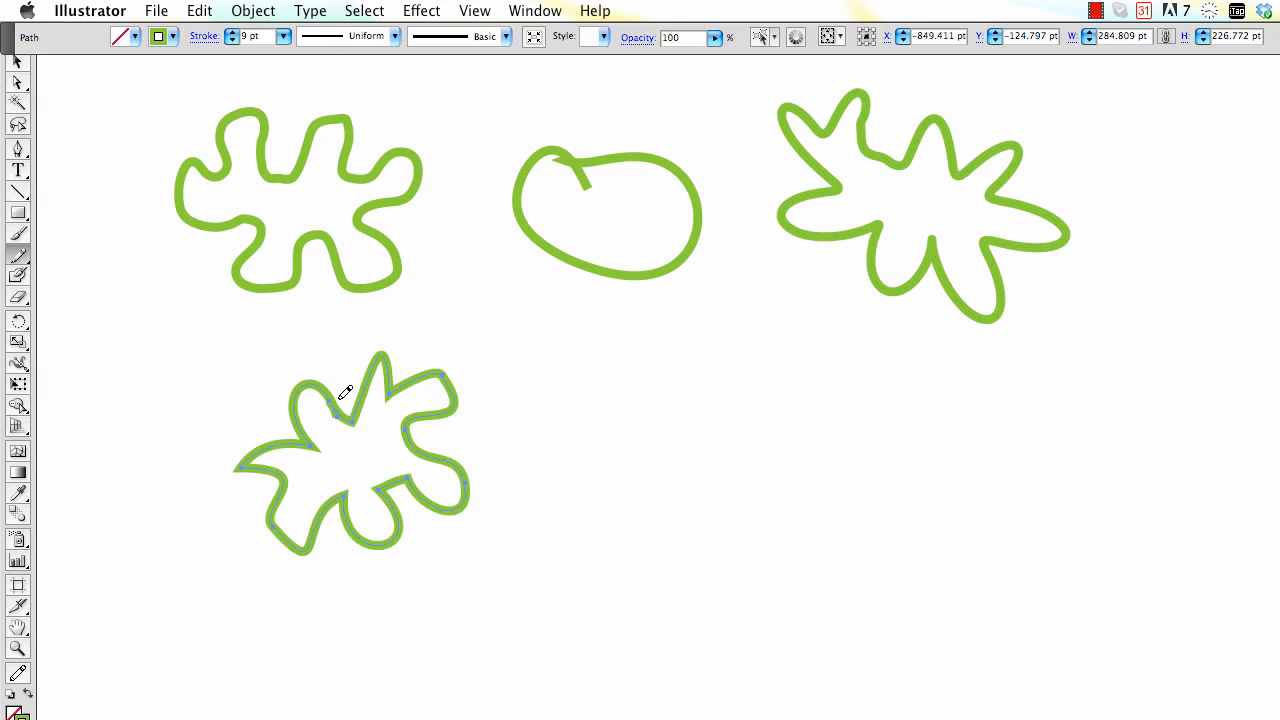
pyautogui.press('super')
# Select all the paths and change Layer 1's highlight color to Black in its layer options.
pyautogui.click(537, 10)
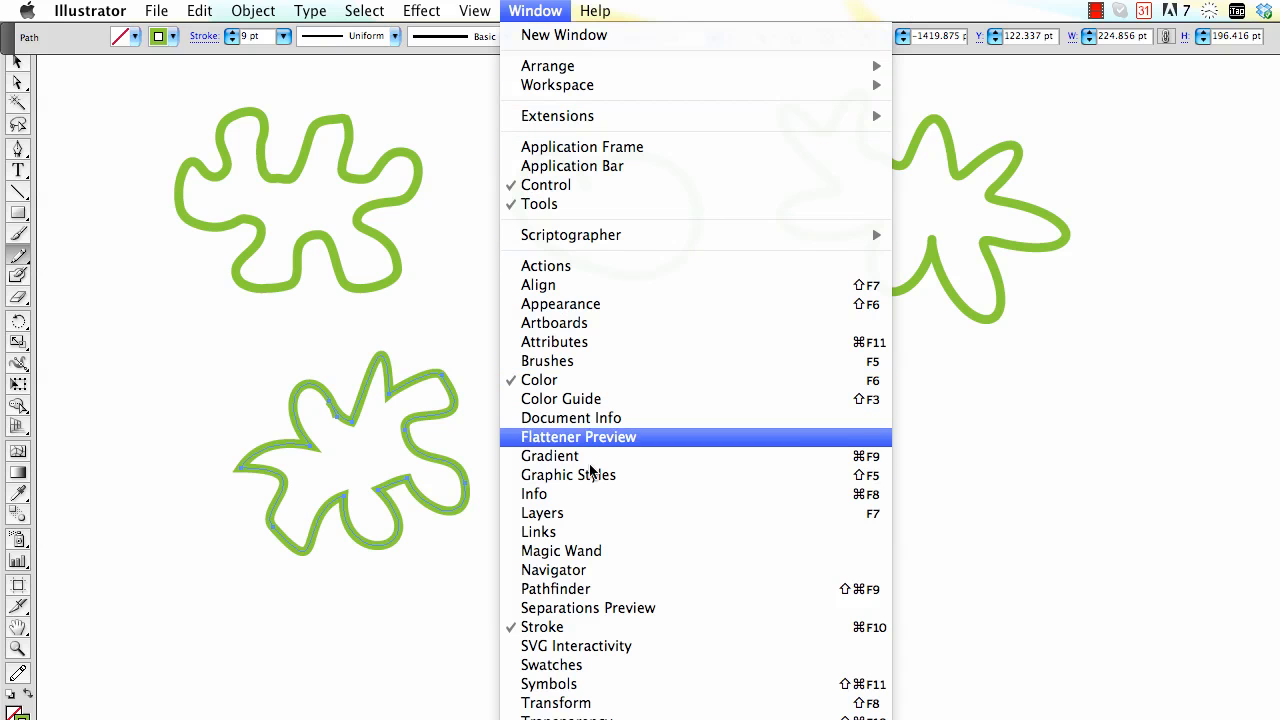
pyautogui.click(589, 510)
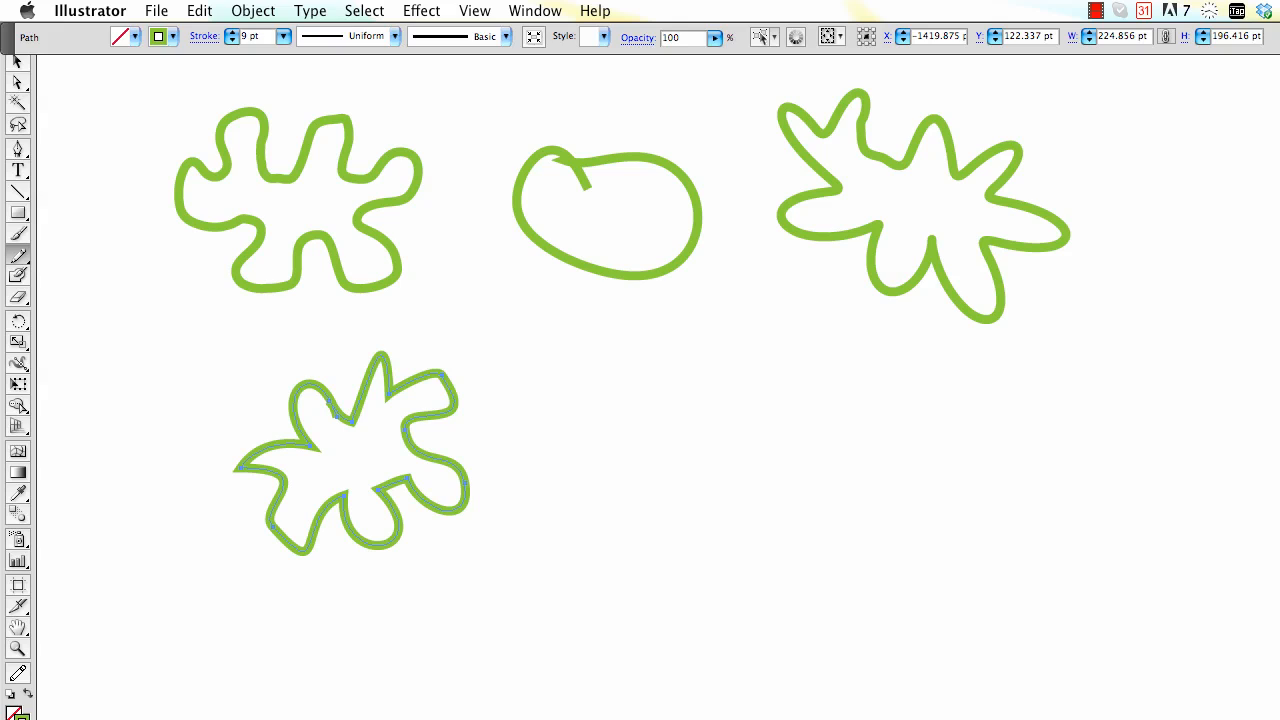
pyautogui.press('super+a')
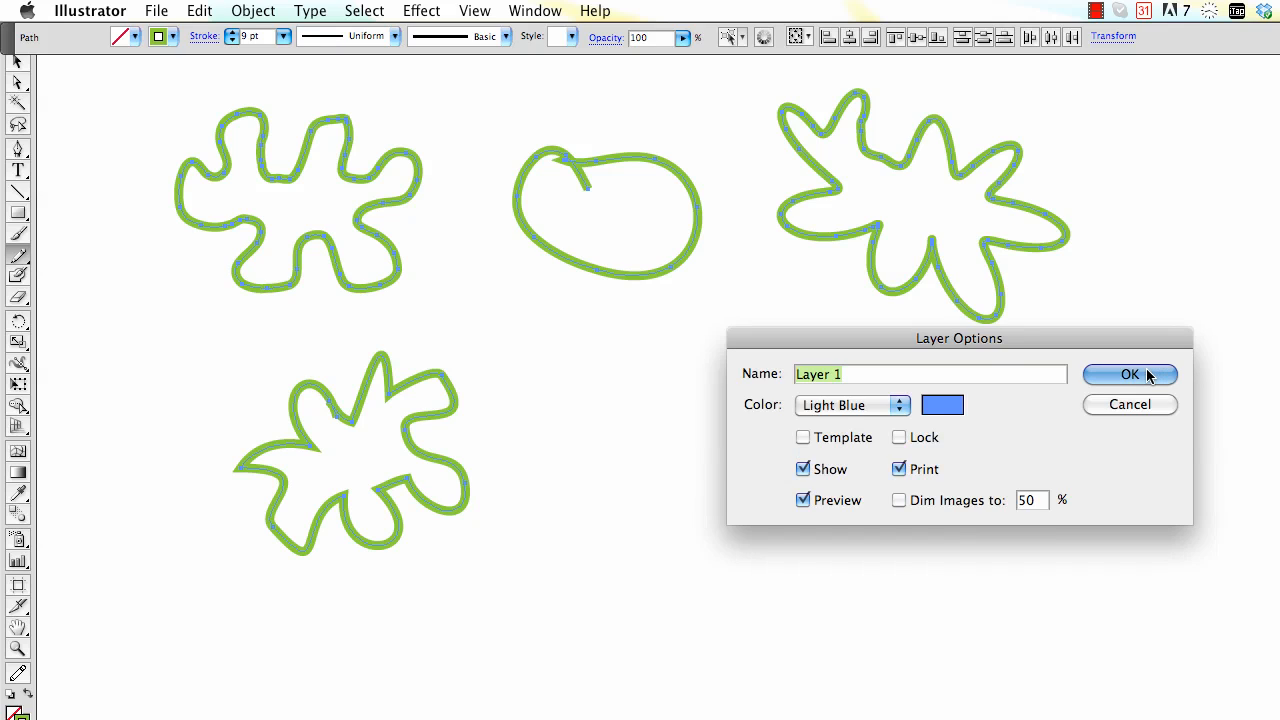
pyautogui.doubleClick(946, 406)
pyautogui.click(897, 405)
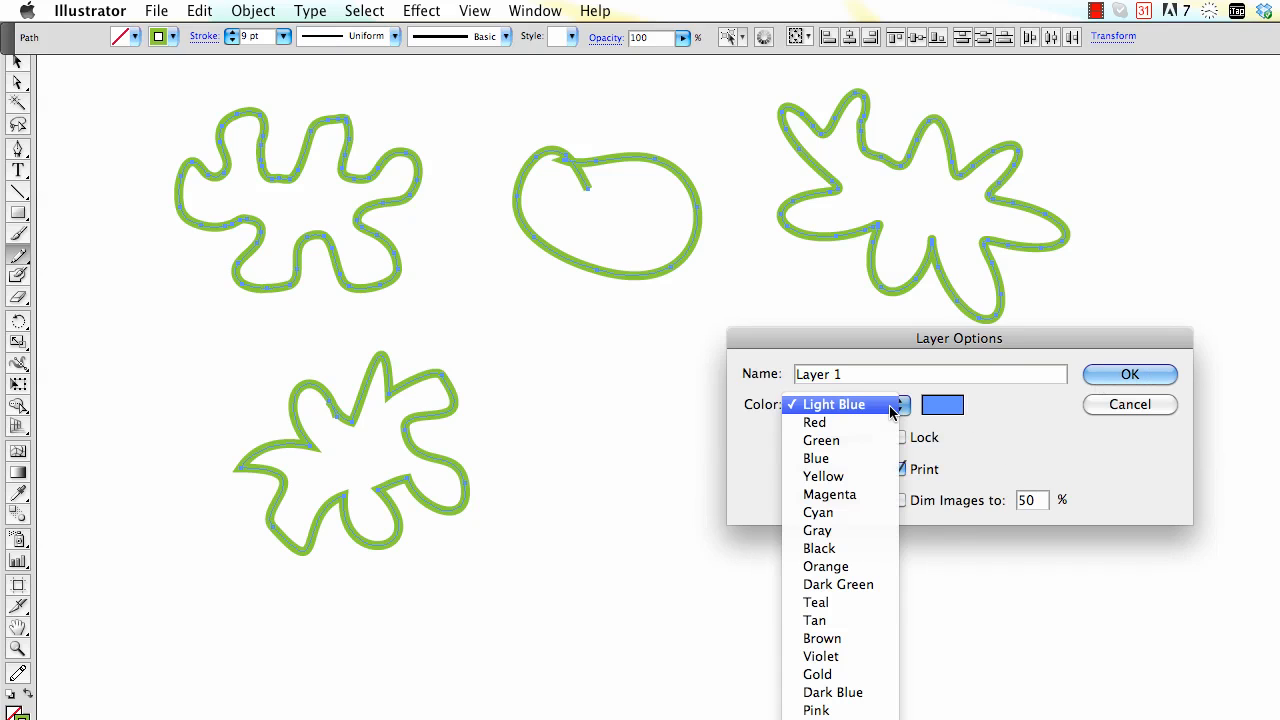
pyautogui.click(862, 548)
pyautogui.click(1130, 374)
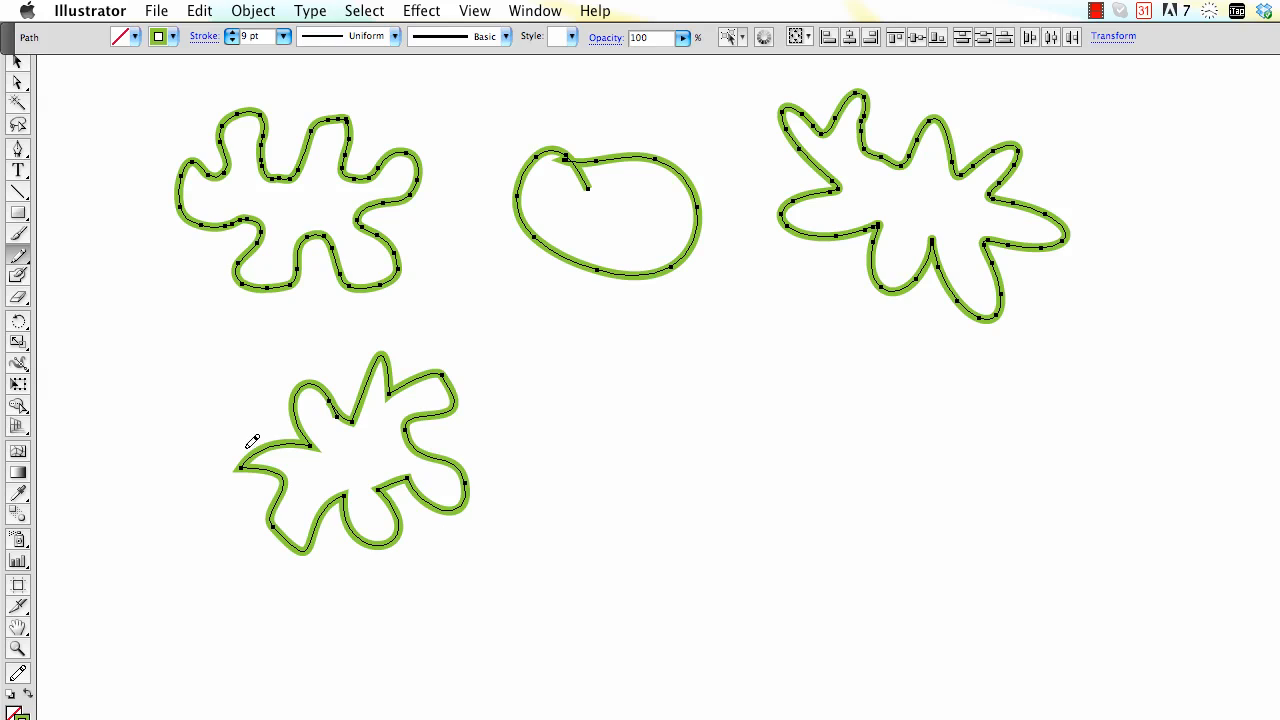
# Set the Pencil tool's smoothness to 100%, keeping fidelity at 20 pixels.
pyautogui.doubleClick(19, 256)
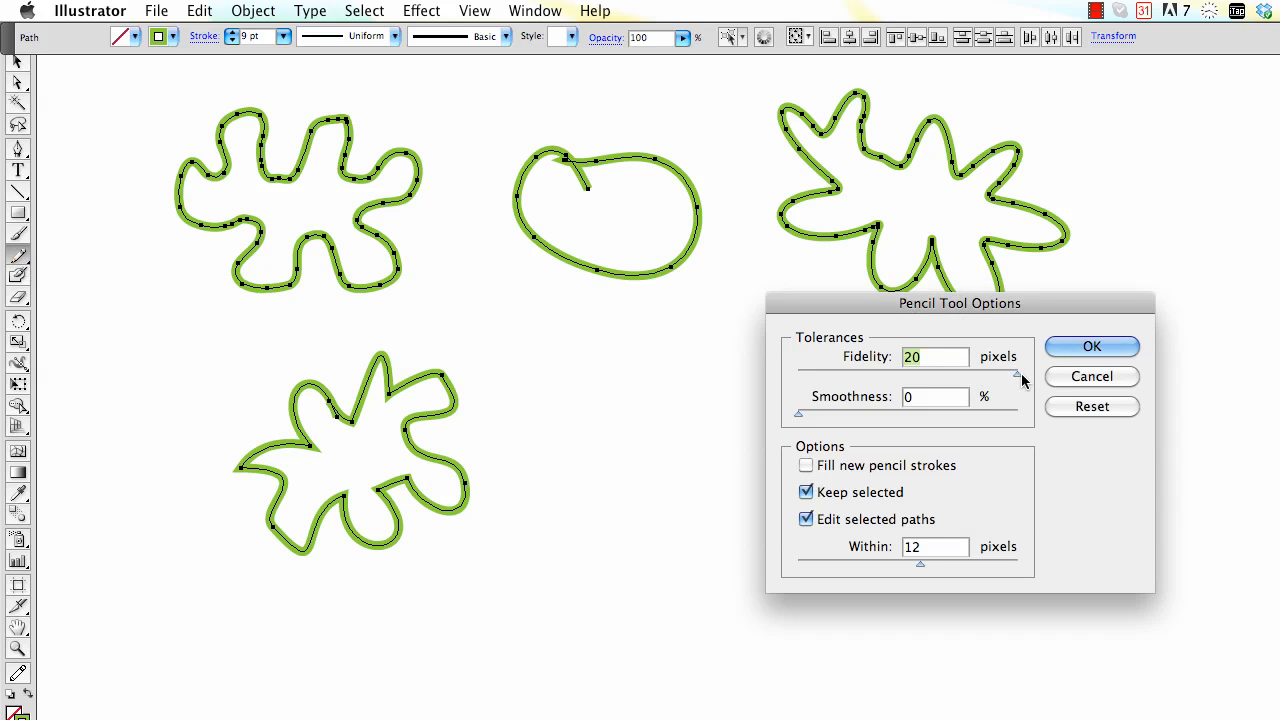
pyautogui.moveTo(798, 414); pyautogui.dragTo(1017, 414)
pyautogui.click(1090, 347)
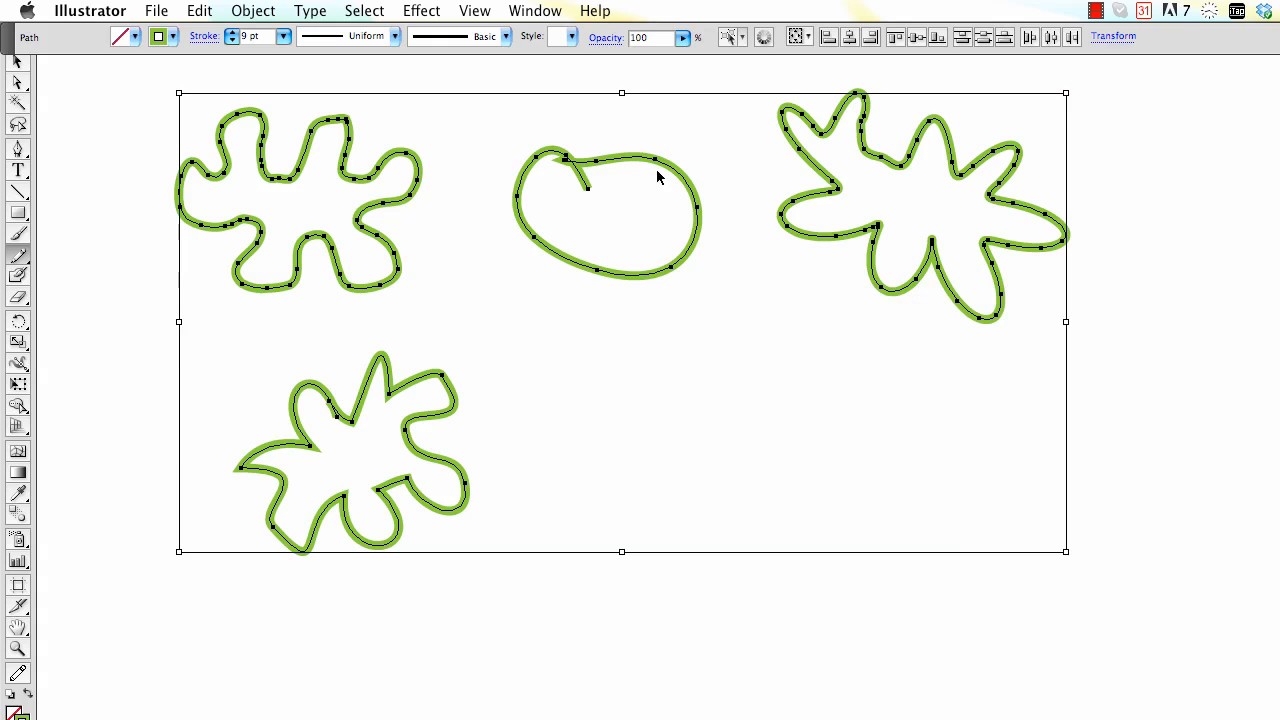
# Draw a closed lobed shape about 337 by 175 pt to the right of the fourth shape with the Pencil tool.
pyautogui.moveTo(784, 378)
pyautogui.mouseDown()
pyautogui.moveTo(735, 370)
pyautogui.moveTo(681, 377)
pyautogui.moveTo(656, 430)
pyautogui.moveTo(612, 460)
pyautogui.mouseUp()
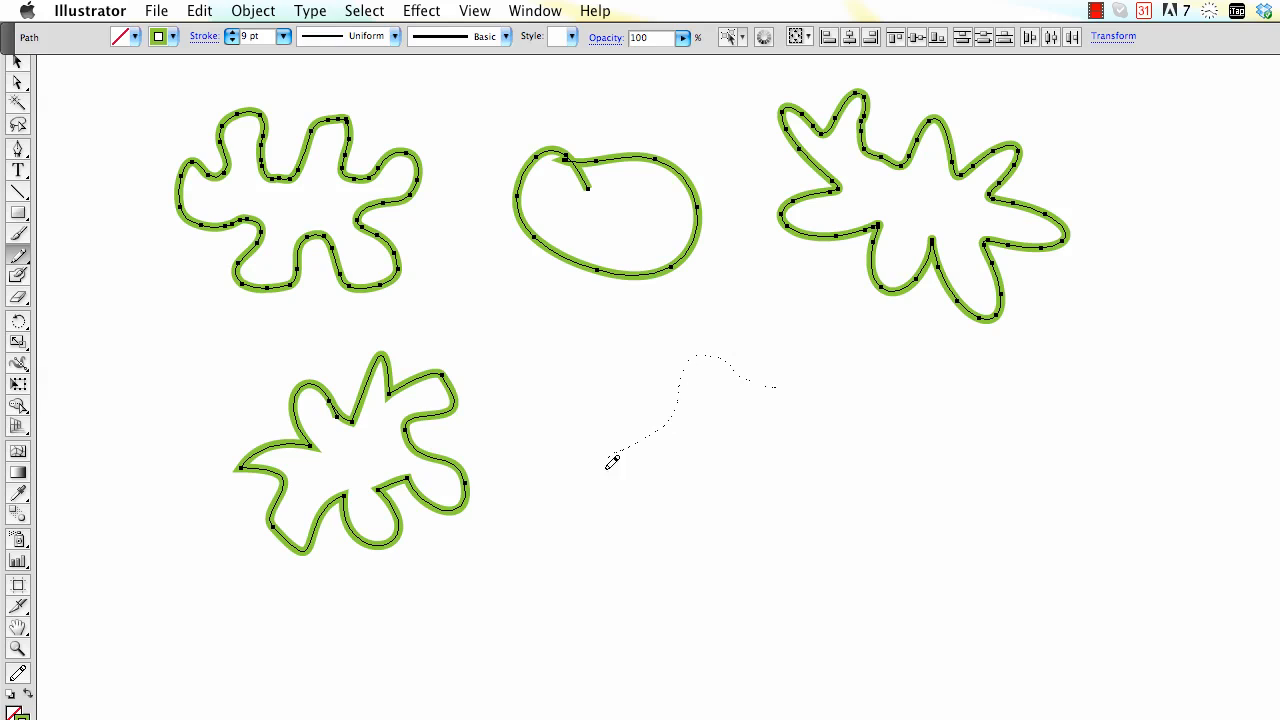
pyautogui.moveTo(743, 497)
pyautogui.mouseDown()
pyautogui.moveTo(756, 465)
pyautogui.moveTo(819, 517)
pyautogui.mouseUp()
pyautogui.moveTo(904, 399)
pyautogui.mouseDown()
pyautogui.moveTo(867, 391)
pyautogui.moveTo(845, 354)
pyautogui.moveTo(821, 393)
pyautogui.moveTo(748, 364)
pyautogui.mouseUp()
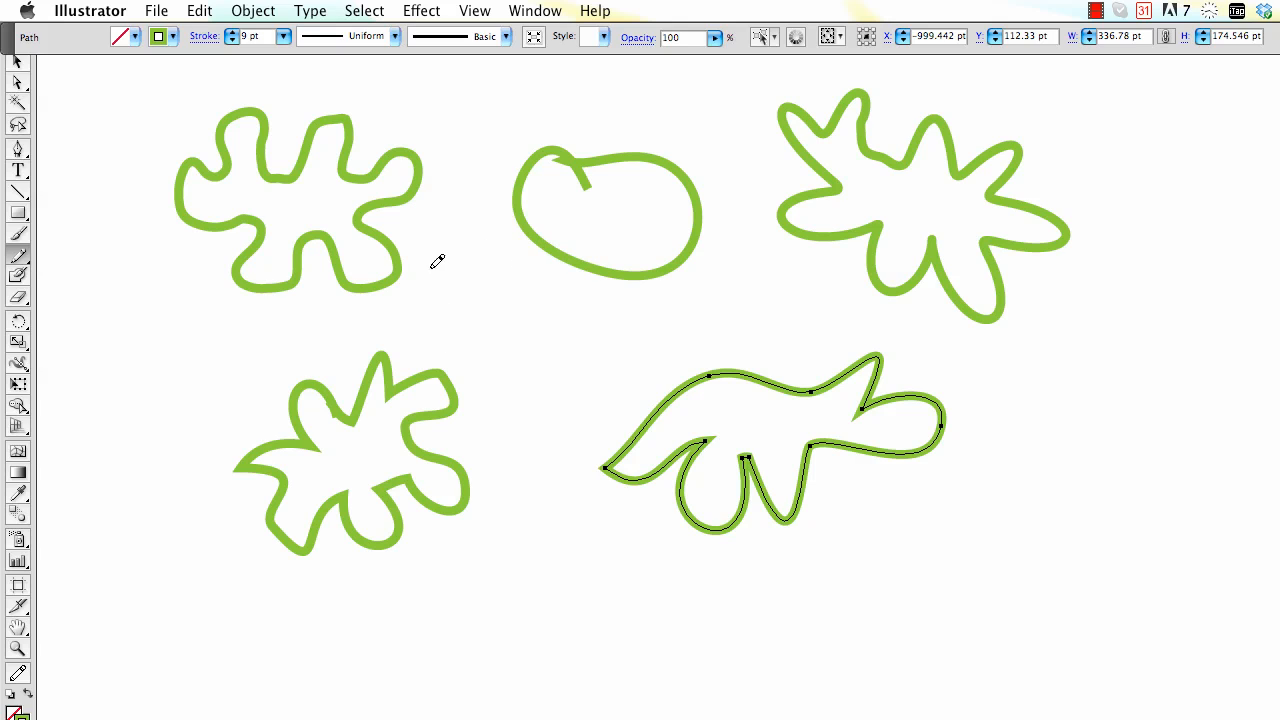
# Set the Pencil tool's fidelity to 0.5 pixels and its smoothness to 0%.
pyautogui.doubleClick(18, 255)
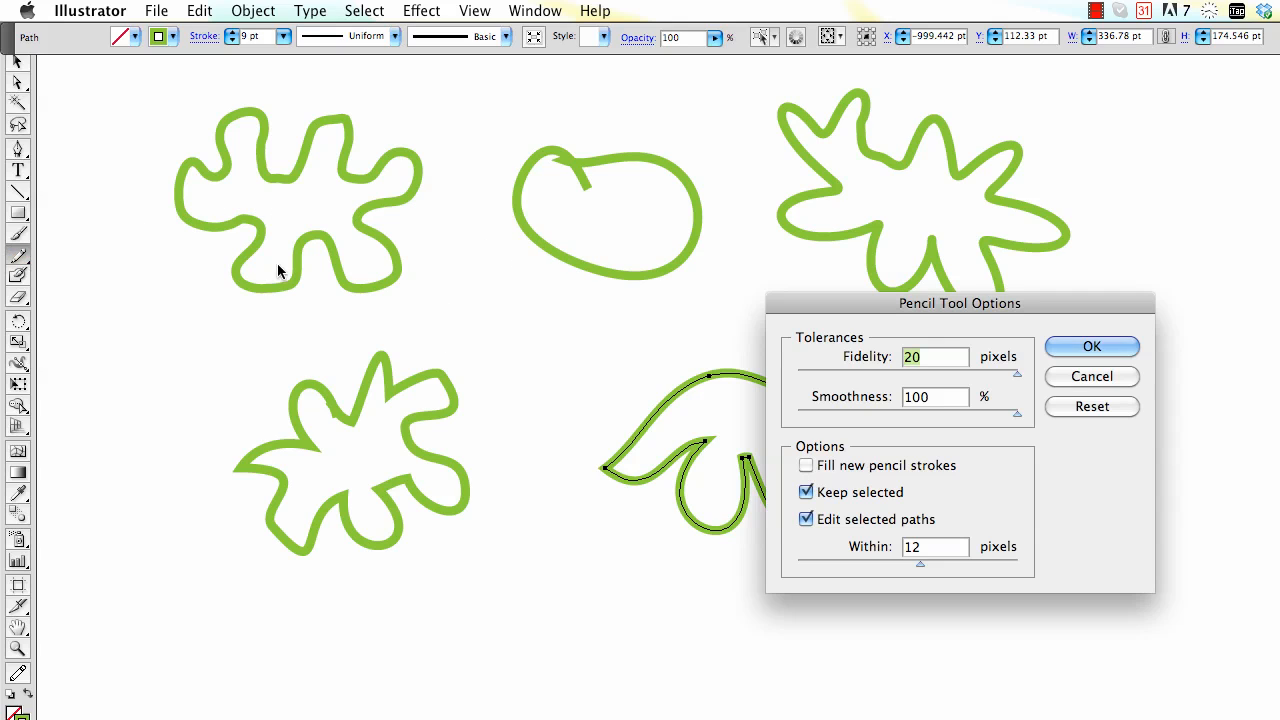
pyautogui.moveTo(1016, 374); pyautogui.dragTo(797, 376)
pyautogui.moveTo(1013, 414); pyautogui.dragTo(795, 416)
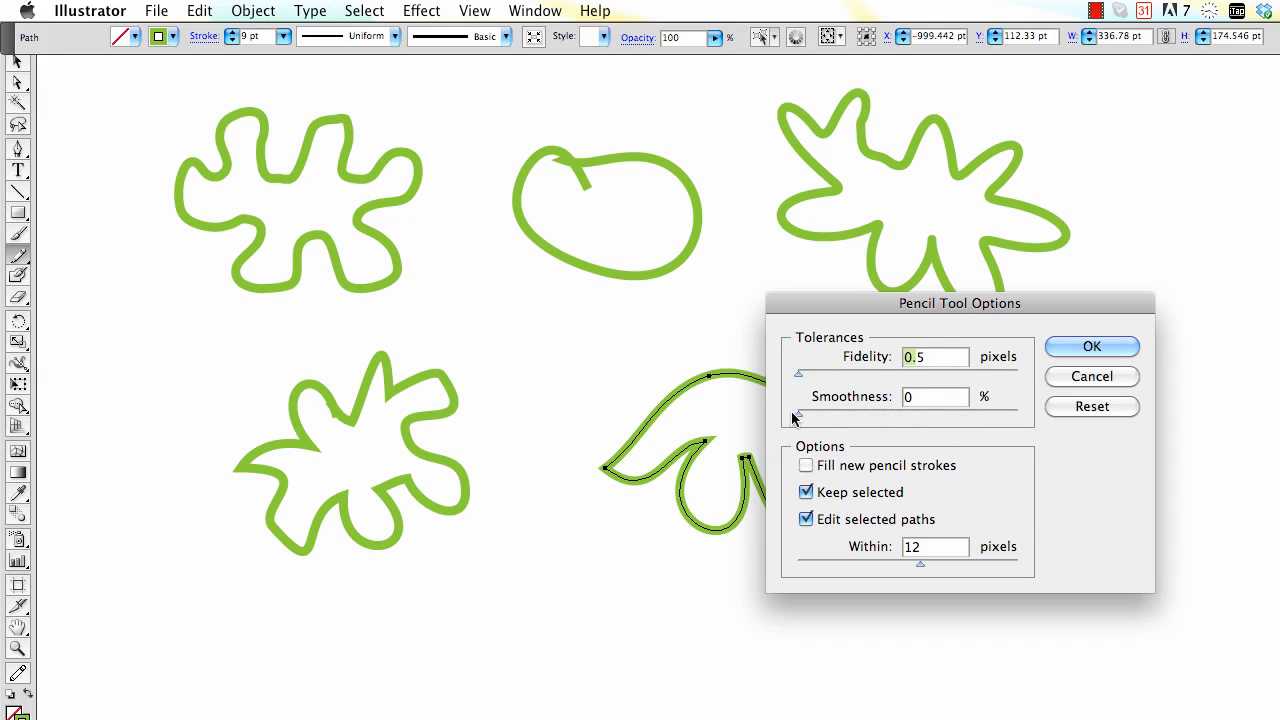
pyautogui.click(1090, 348)
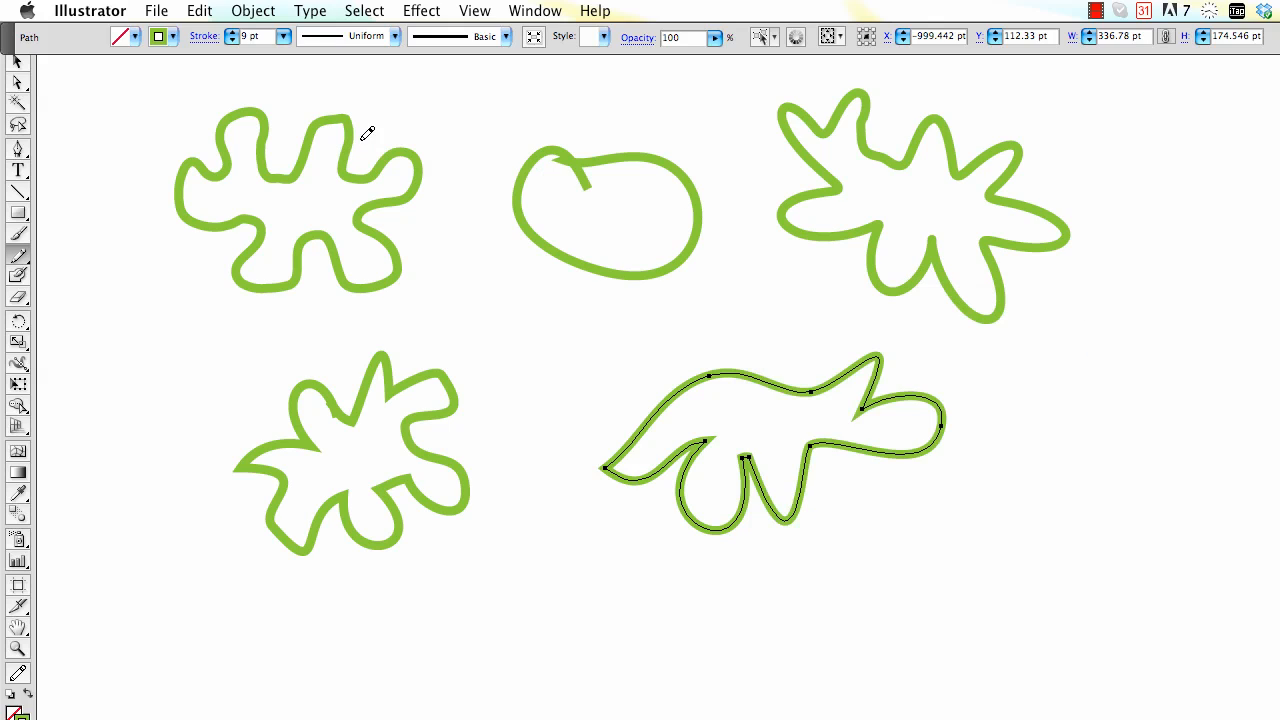
# Select the first wavy splat and smooth its outline all the way around with the Smooth tool.
pyautogui.moveTo(151, 104); pyautogui.dragTo(430, 290)
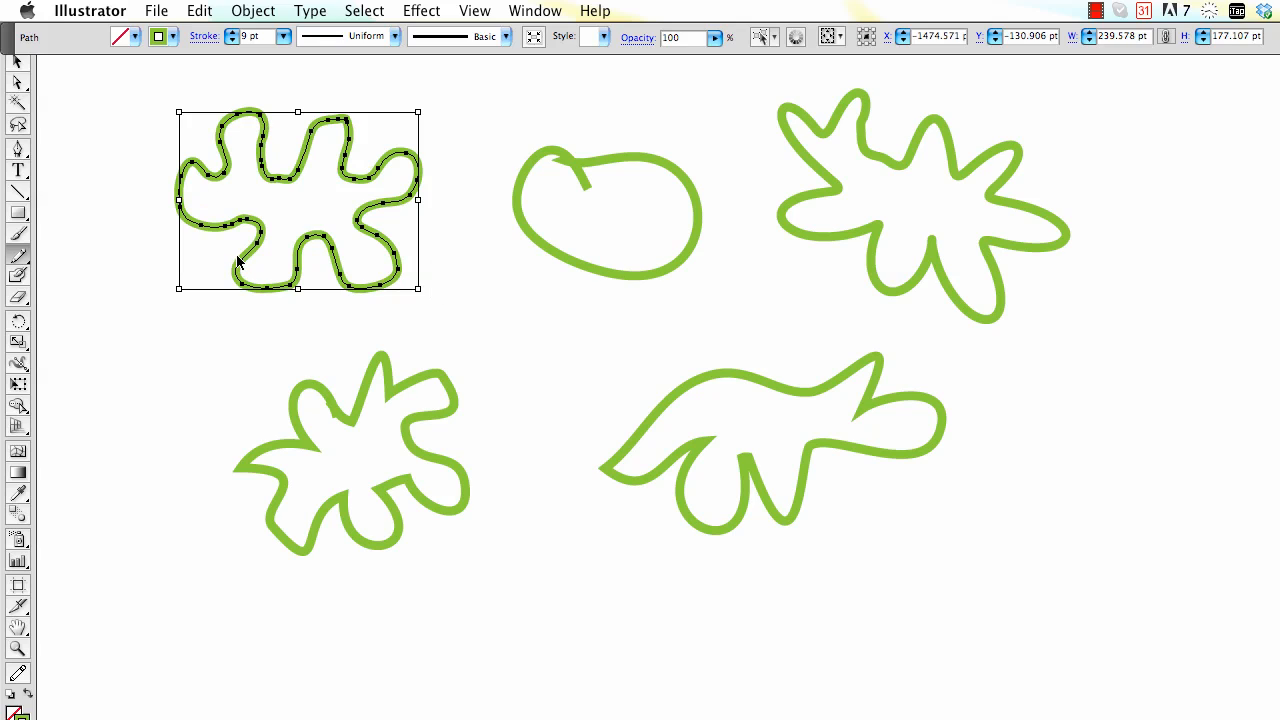
pyautogui.moveTo(18, 257)
pyautogui.mouseDown()
pyautogui.moveTo(62, 288)
pyautogui.moveTo(109, 285)
pyautogui.mouseUp()
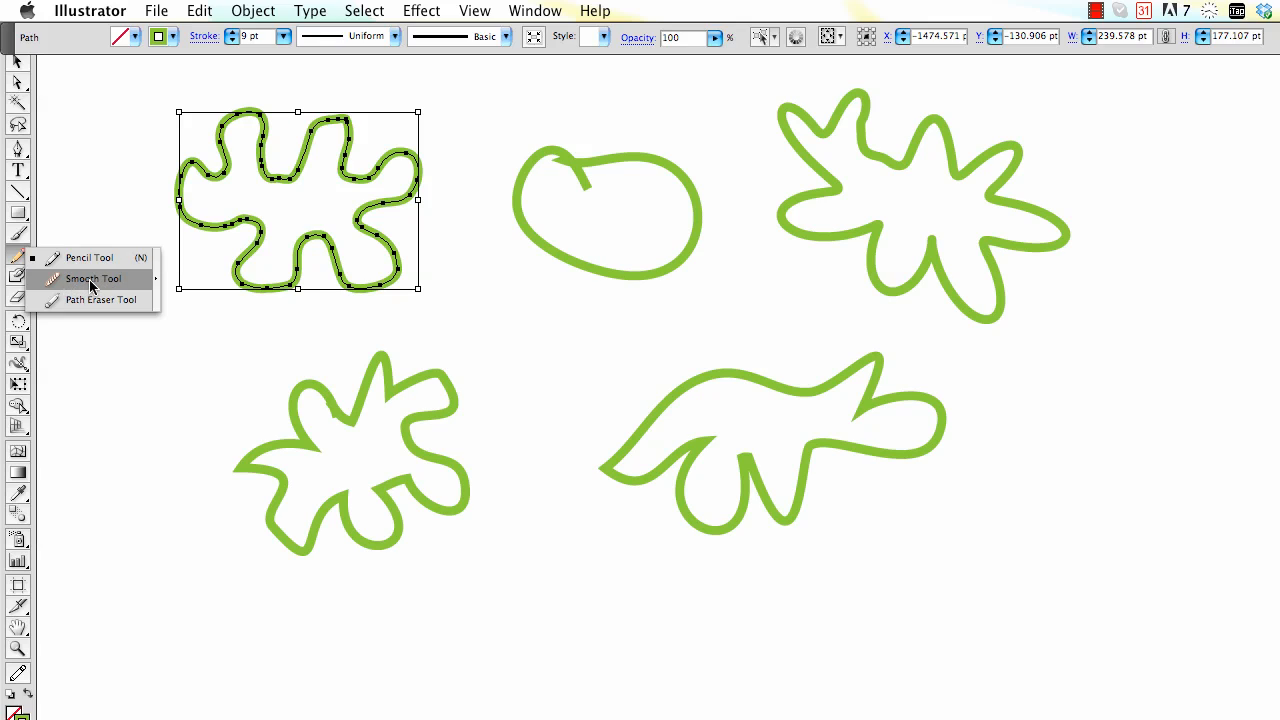
pyautogui.click(92, 285)
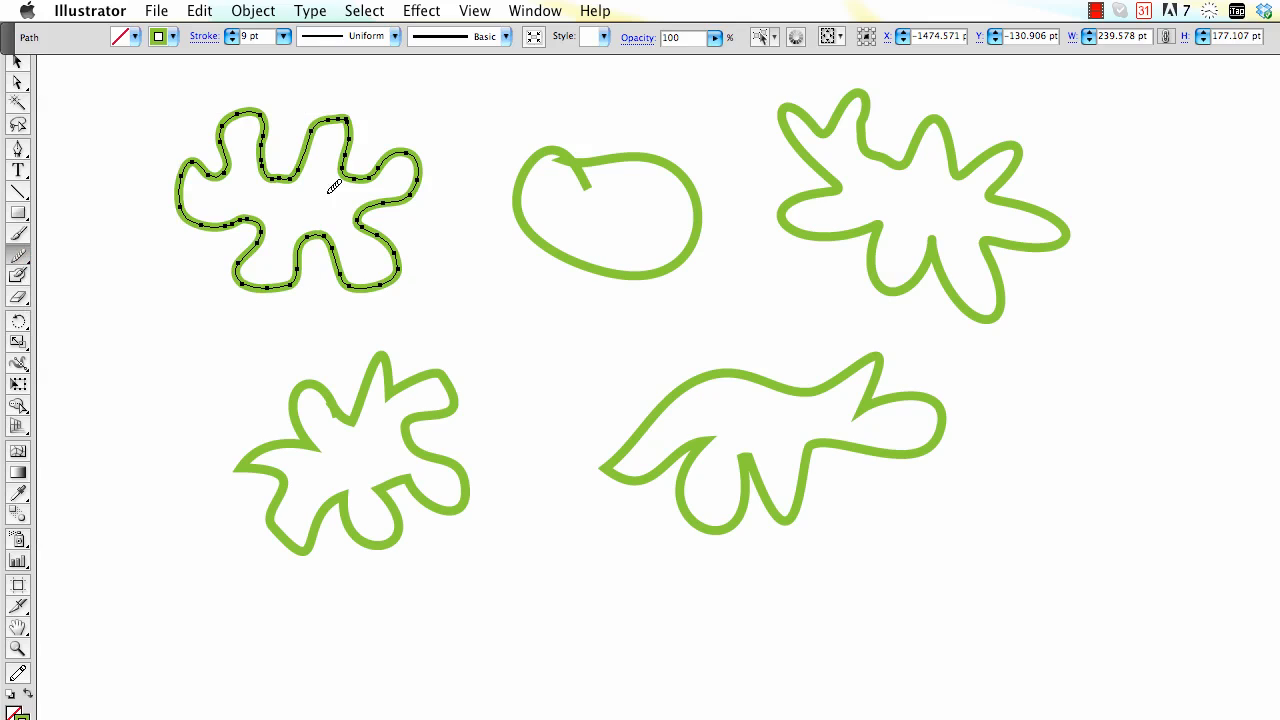
pyautogui.moveTo(210, 168)
pyautogui.mouseDown()
pyautogui.moveTo(167, 191)
pyautogui.moveTo(222, 194)
pyautogui.moveTo(190, 189)
pyautogui.moveTo(249, 217)
pyautogui.moveTo(227, 220)
pyautogui.moveTo(262, 251)
pyautogui.moveTo(256, 229)
pyautogui.moveTo(240, 280)
pyautogui.mouseUp()
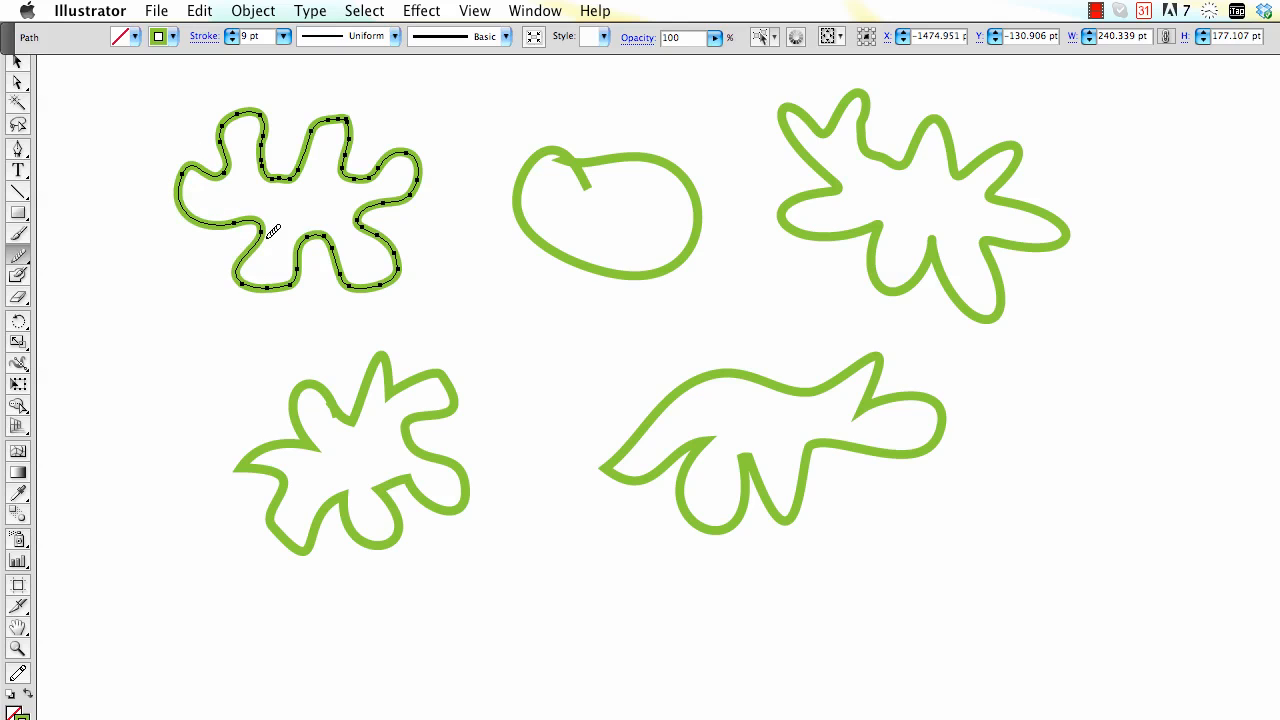
pyautogui.moveTo(266, 238)
pyautogui.mouseDown()
pyautogui.moveTo(284, 288)
pyautogui.moveTo(296, 284)
pyautogui.mouseUp()
pyautogui.moveTo(290, 120)
pyautogui.mouseDown()
pyautogui.moveTo(329, 163)
pyautogui.moveTo(315, 133)
pyautogui.moveTo(250, 161)
pyautogui.moveTo(263, 117)
pyautogui.moveTo(237, 109)
pyautogui.moveTo(269, 169)
pyautogui.moveTo(248, 121)
pyautogui.moveTo(239, 131)
pyautogui.moveTo(322, 115)
pyautogui.moveTo(303, 125)
pyautogui.moveTo(348, 159)
pyautogui.moveTo(322, 150)
pyautogui.moveTo(344, 122)
pyautogui.moveTo(353, 174)
pyautogui.moveTo(355, 134)
pyautogui.moveTo(373, 173)
pyautogui.moveTo(405, 155)
pyautogui.moveTo(373, 194)
pyautogui.moveTo(409, 191)
pyautogui.moveTo(368, 216)
pyautogui.moveTo(405, 250)
pyautogui.moveTo(376, 215)
pyautogui.moveTo(382, 275)
pyautogui.moveTo(392, 267)
pyautogui.moveTo(336, 240)
pyautogui.moveTo(330, 292)
pyautogui.mouseUp()
pyautogui.press('super')
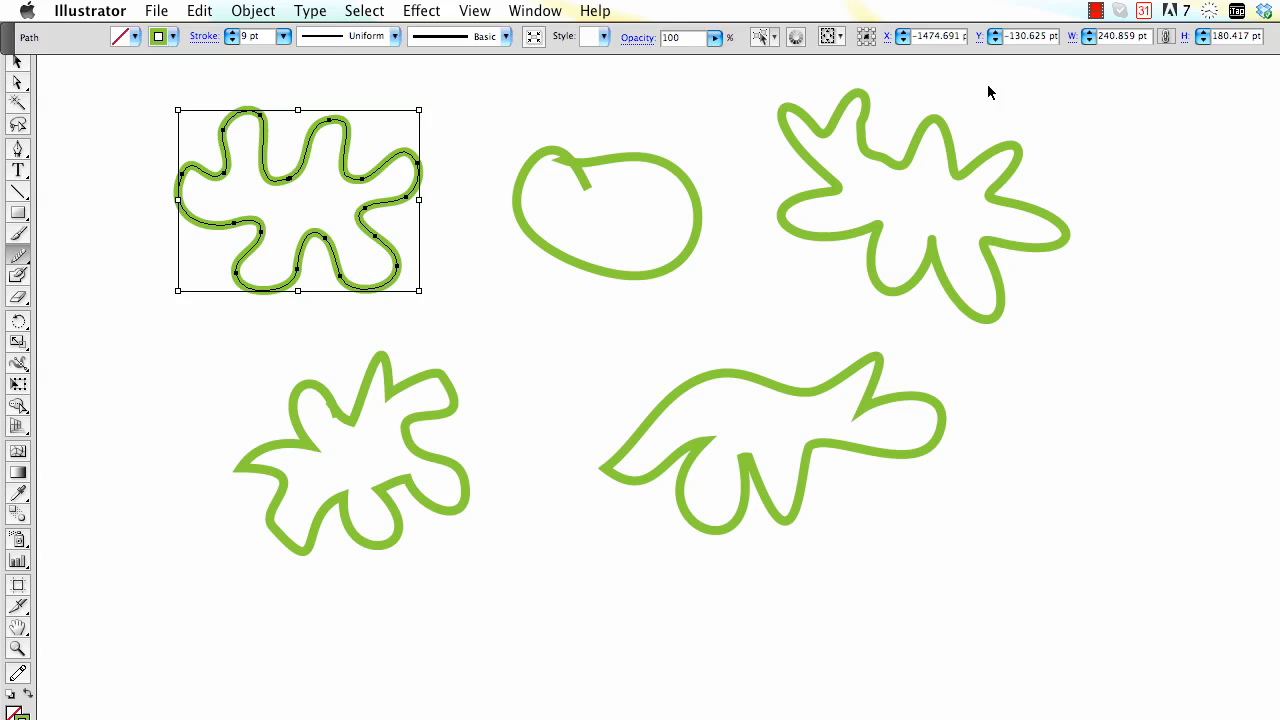
# Reselect the first splat and smooth the end of its left lobe further with the Smooth tool.
pyautogui.keyDown('super'); pyautogui.click(1035, 239); pyautogui.keyUp('super')
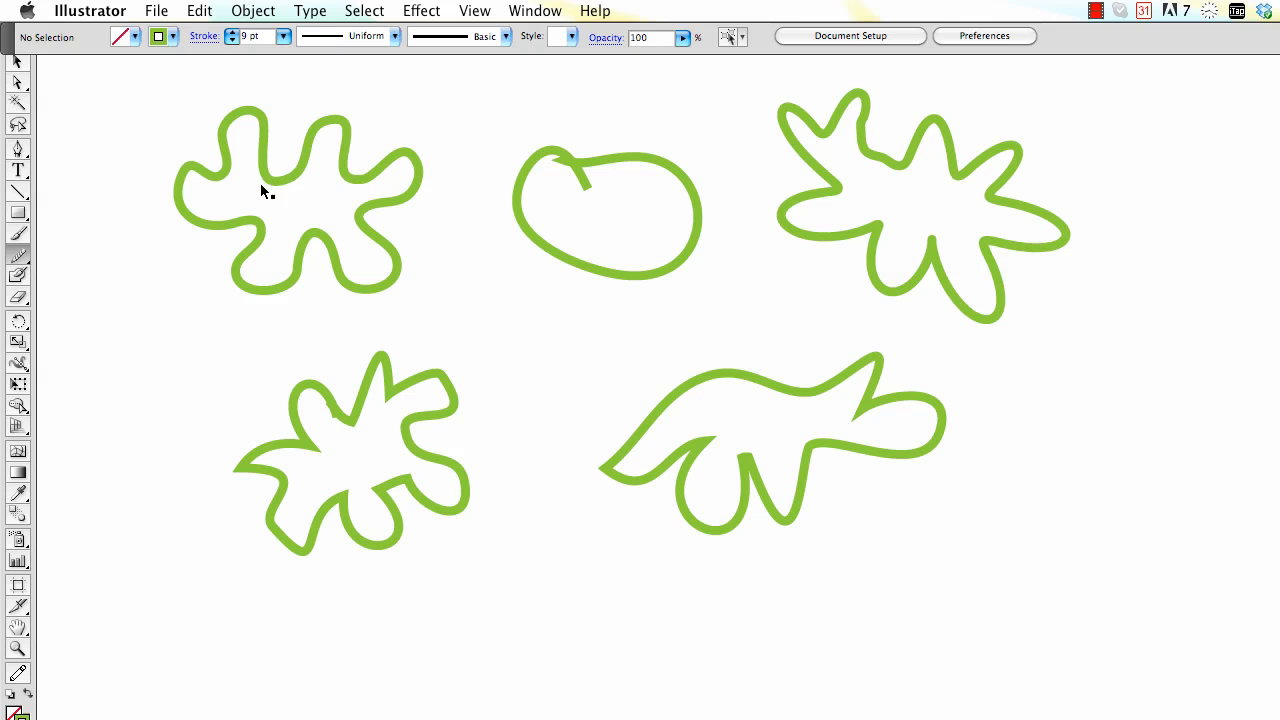
pyautogui.keyDown('super'); pyautogui.click(217, 175); pyautogui.keyUp('super')
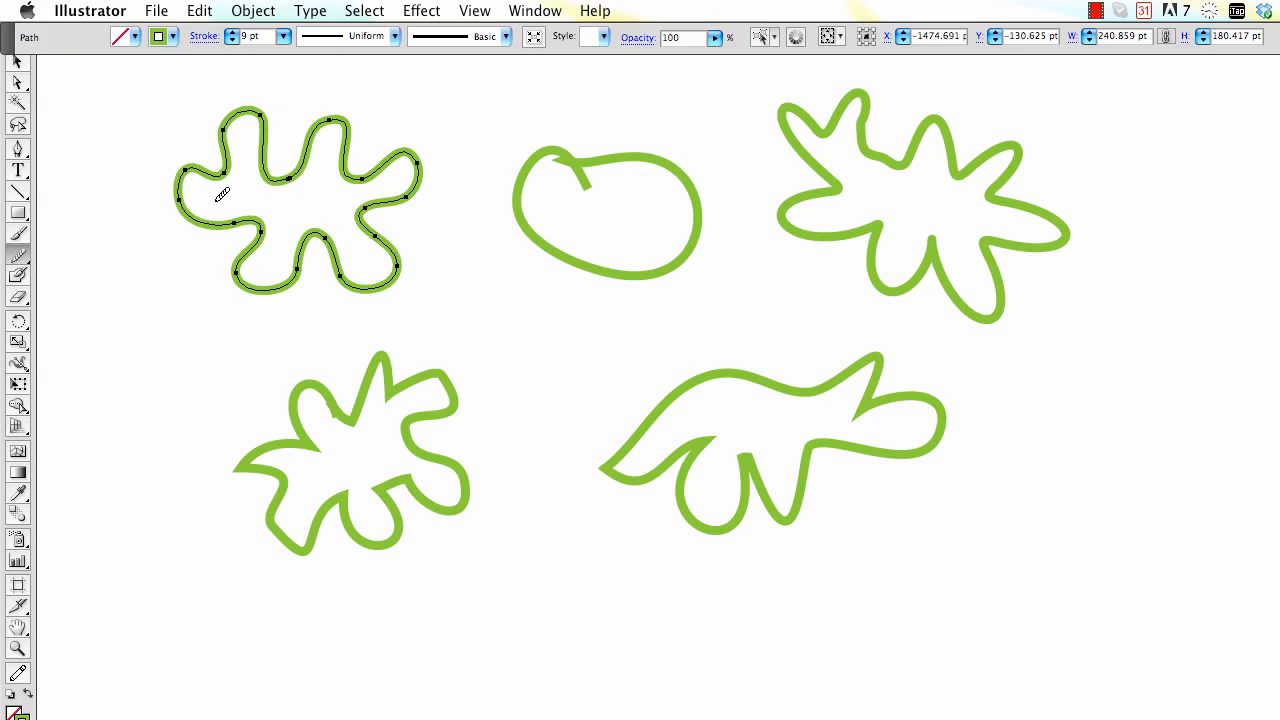
pyautogui.moveTo(218, 197)
pyautogui.mouseDown()
pyautogui.moveTo(177, 178)
pyautogui.moveTo(214, 227)
pyautogui.moveTo(180, 192)
pyautogui.mouseUp()
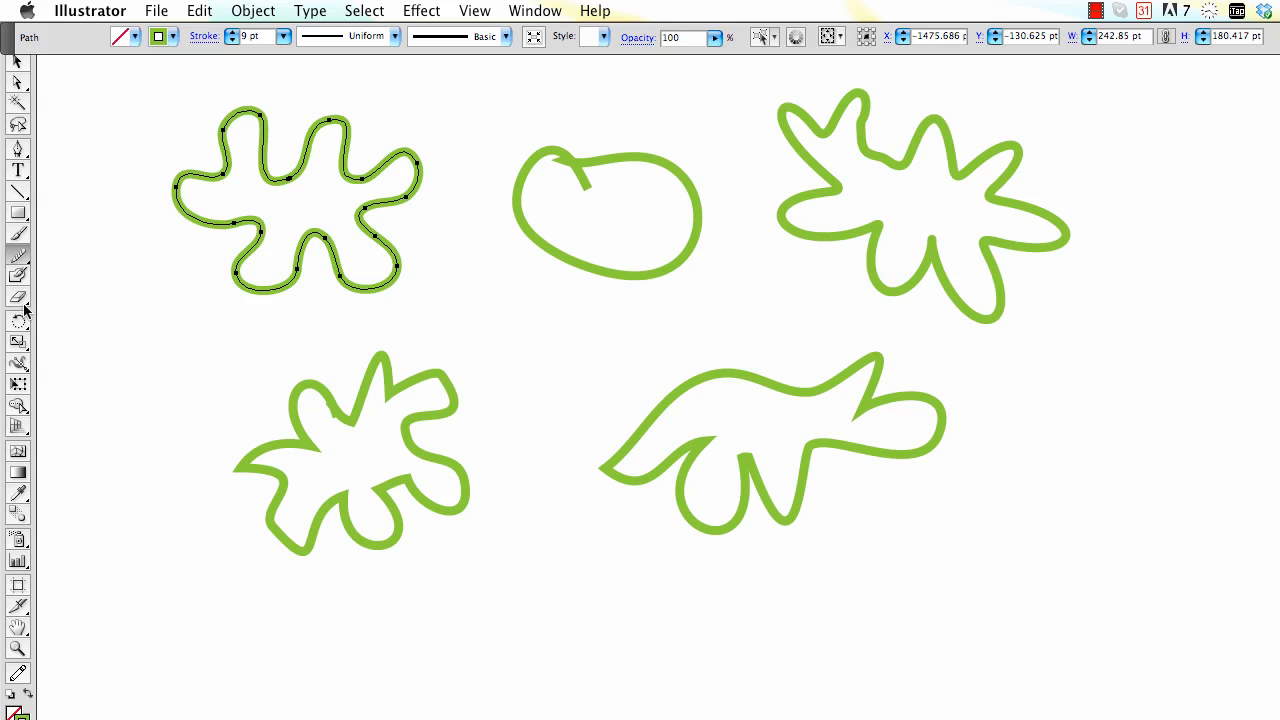
# Erase the end of the first splat's lower-left lobe with the Path Eraser tool.
pyautogui.moveTo(18, 256)
pyautogui.mouseDown()
pyautogui.moveTo(88, 257)
pyautogui.moveTo(99, 310)
pyautogui.moveTo(97, 299)
pyautogui.mouseUp()
pyautogui.moveTo(267, 290)
pyautogui.mouseDown()
pyautogui.moveTo(294, 284)
pyautogui.moveTo(243, 277)
pyautogui.moveTo(270, 287)
pyautogui.mouseUp()
pyautogui.press('super+z')
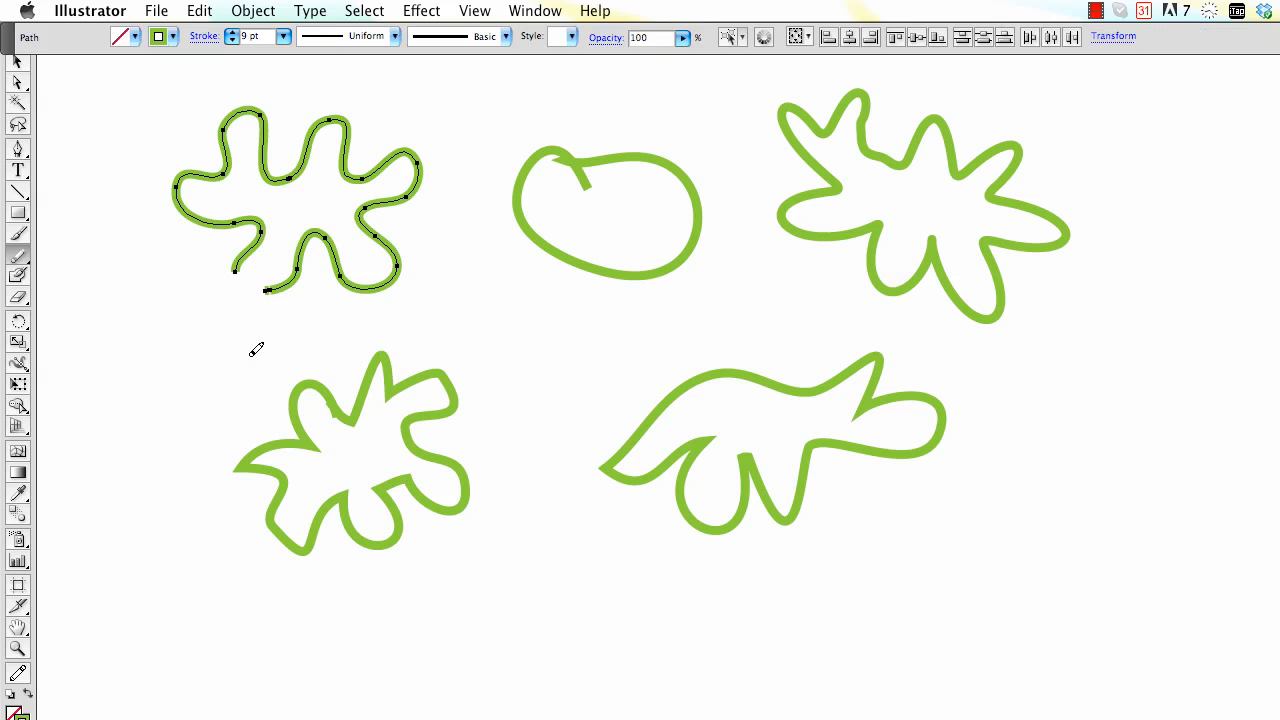
# Delete the tiny leftover path fragment at the edge of the erased gap in the first splat.
pyautogui.keyDown('super'); pyautogui.click(254, 325); pyautogui.keyUp('super')
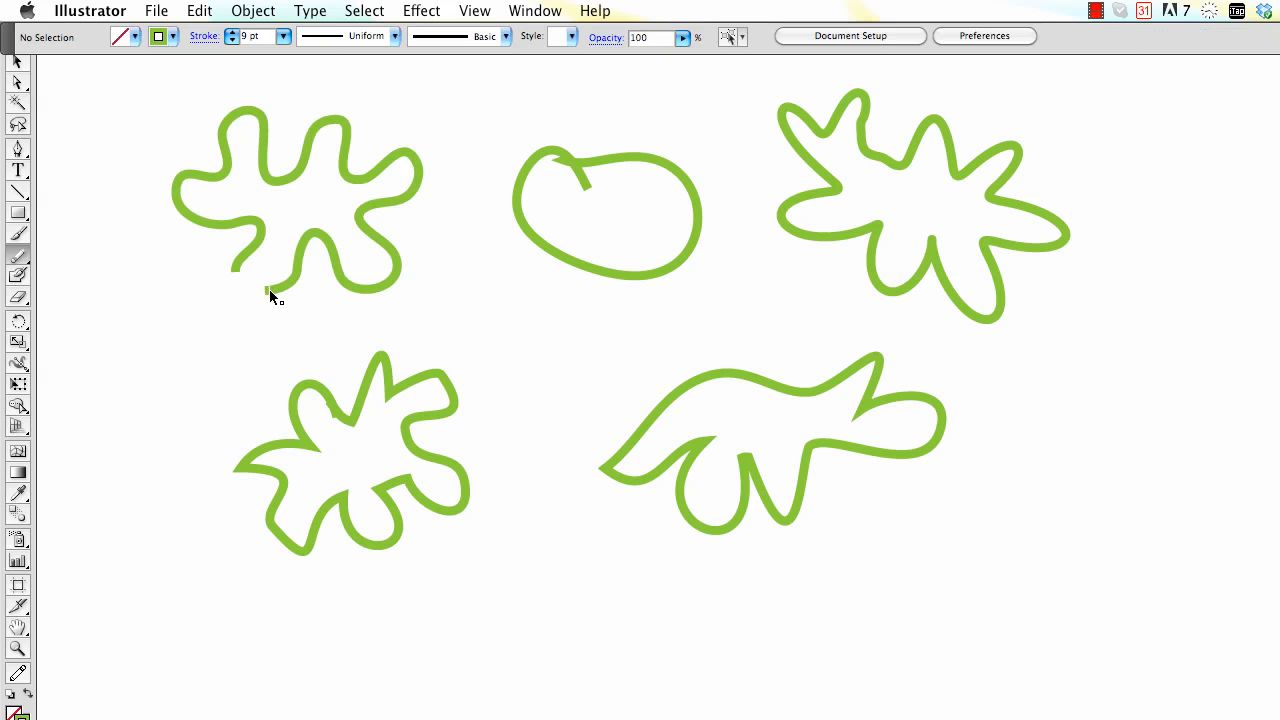
pyautogui.keyDown('super'); pyautogui.click(268, 289); pyautogui.keyUp('super')
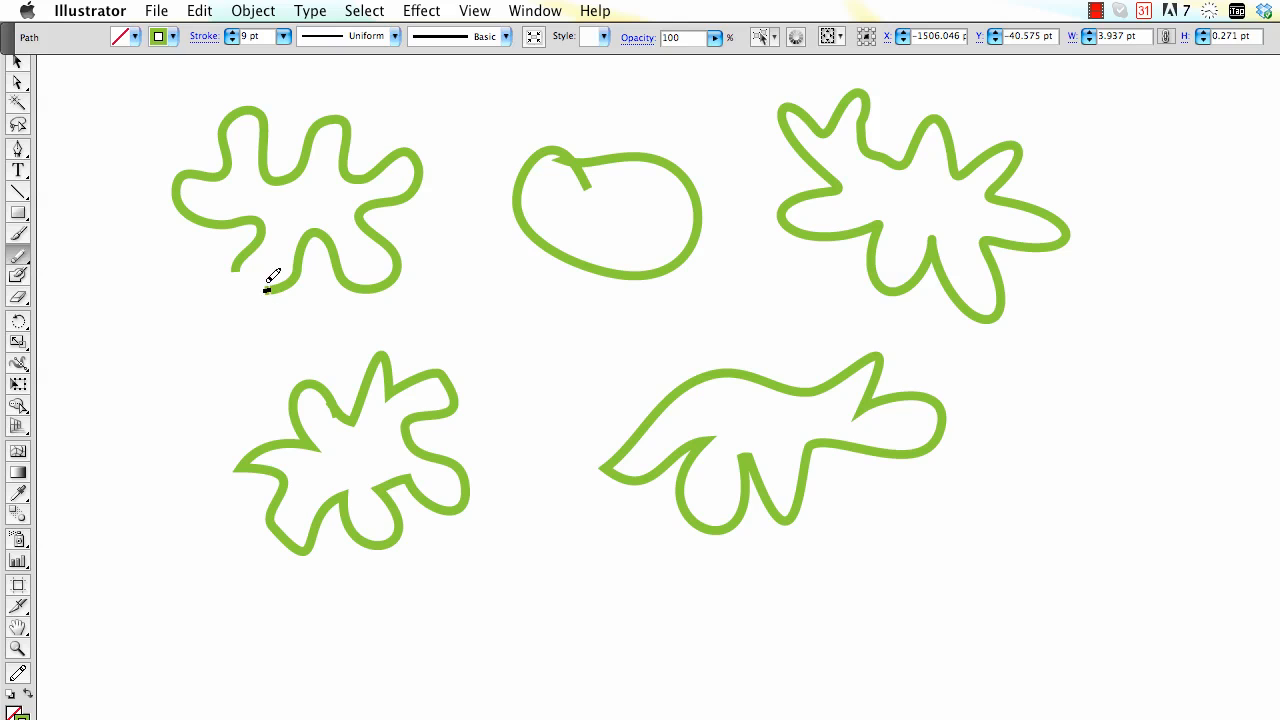
pyautogui.press('BackSpace')
# Erase the stretch between the first splat's top-right and right lobes with the Path Eraser, and deselect the paths.
pyautogui.keyDown('super'); pyautogui.click(300, 263); pyautogui.keyUp('super')
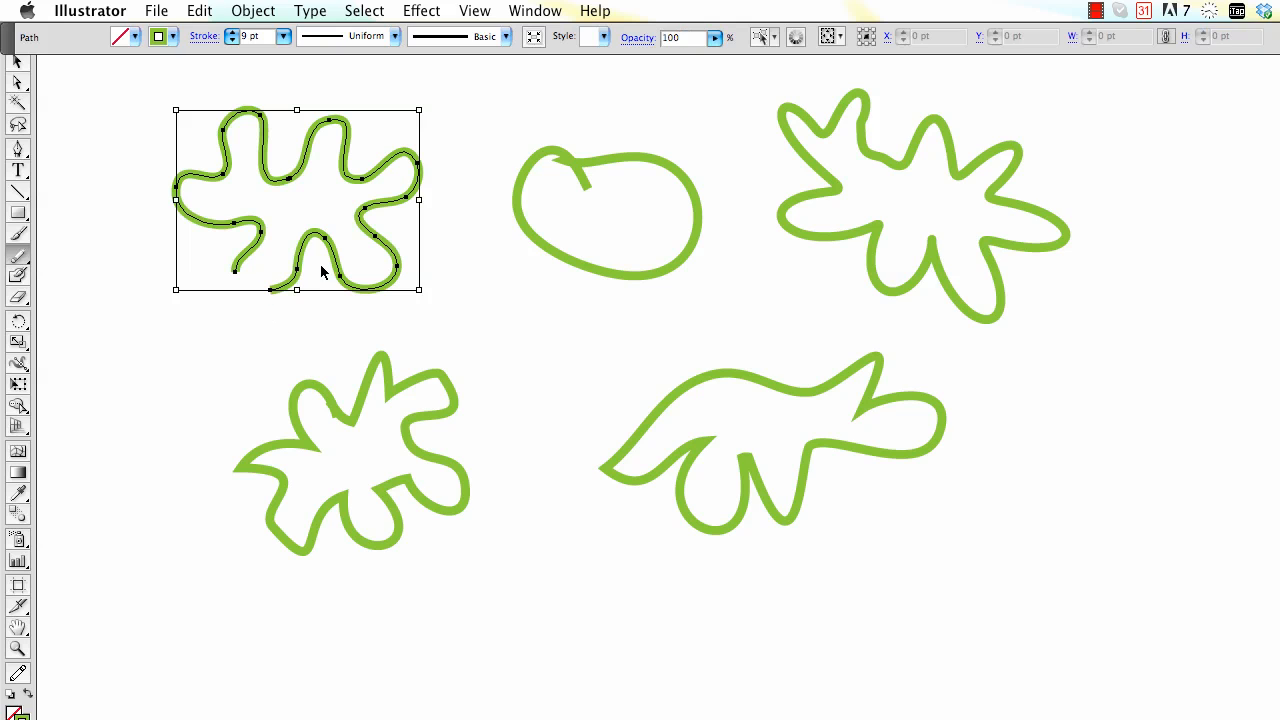
pyautogui.moveTo(357, 140); pyautogui.dragTo(356, 172)
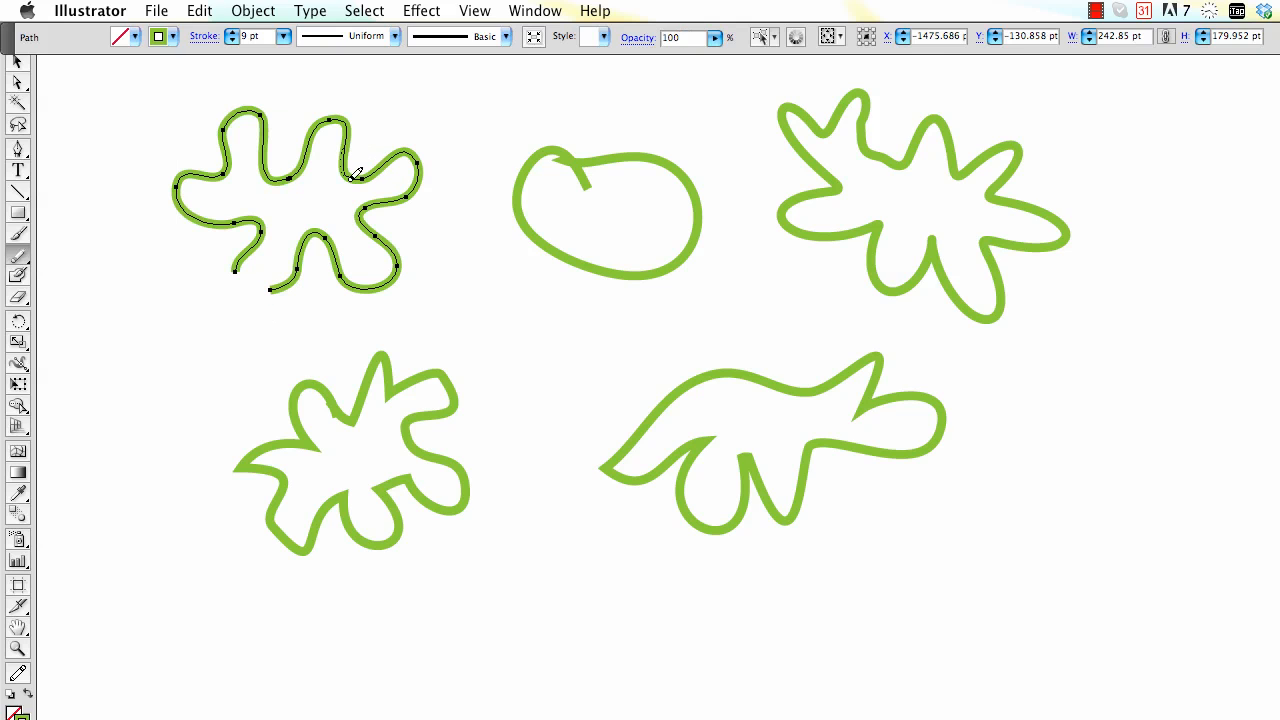
pyautogui.keyDown('super'); pyautogui.click(402, 128); pyautogui.keyUp('super')
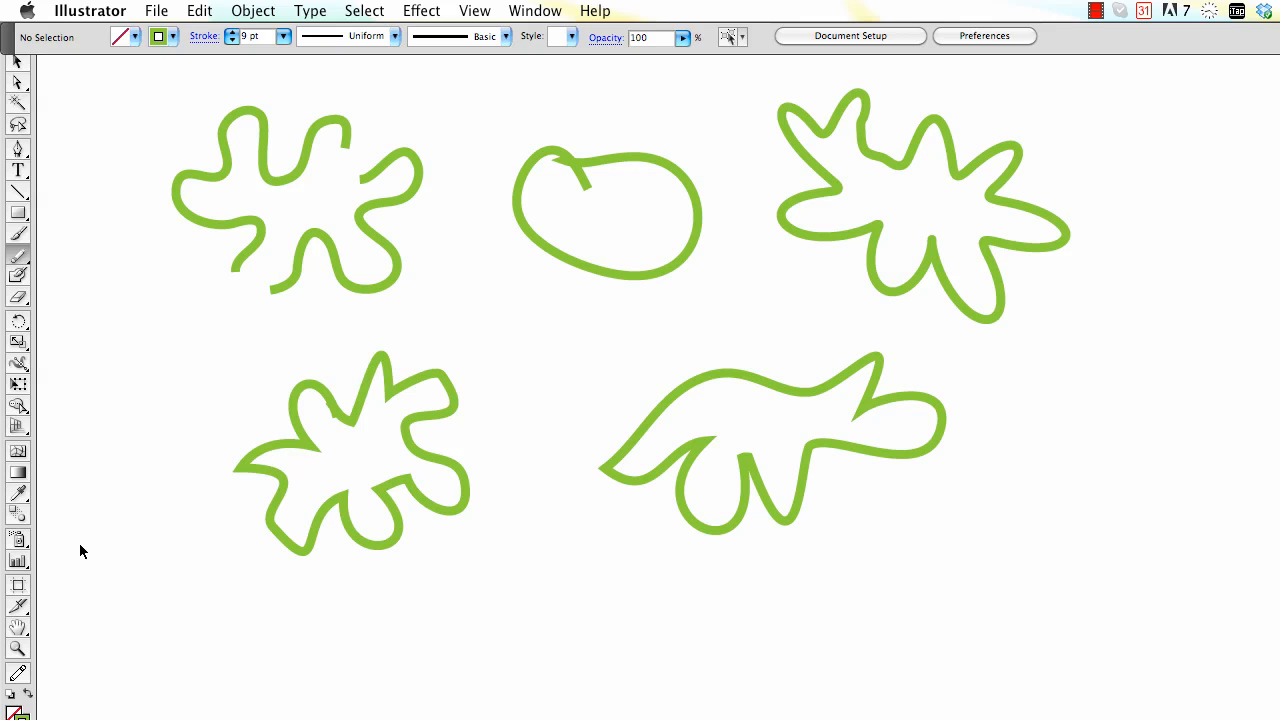